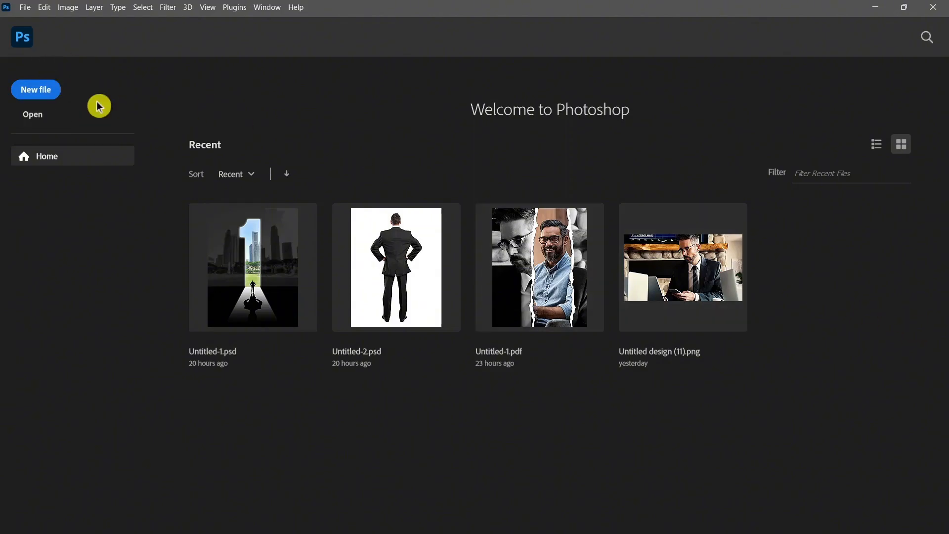
Start a new document and set its width and height to 1200 pixels each.
click(41, 92)
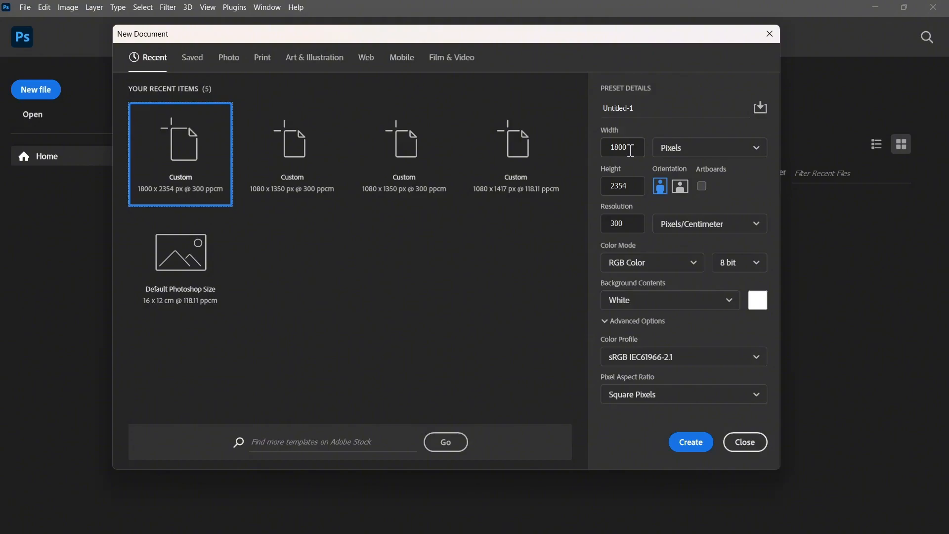
click(630, 150)
drag(629, 150, 601, 148)
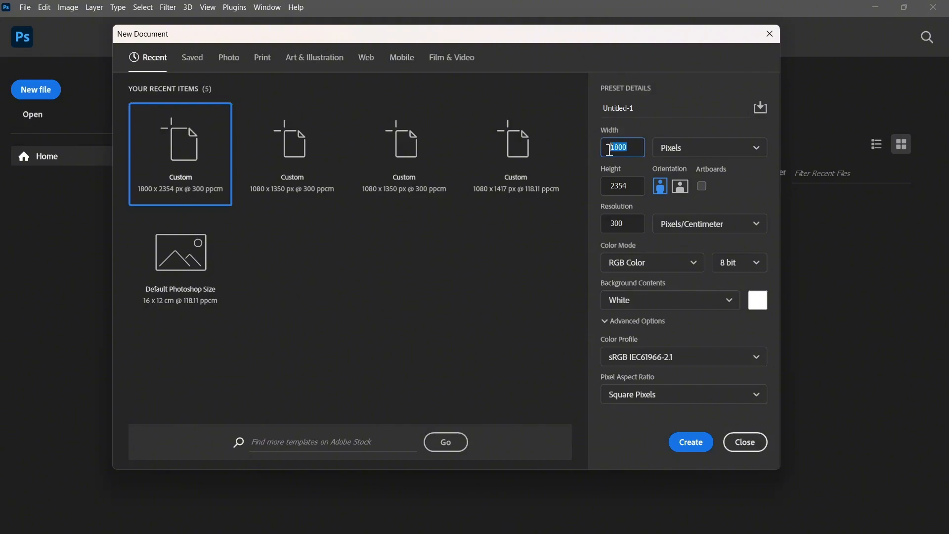
text(1200)
key(Tab)
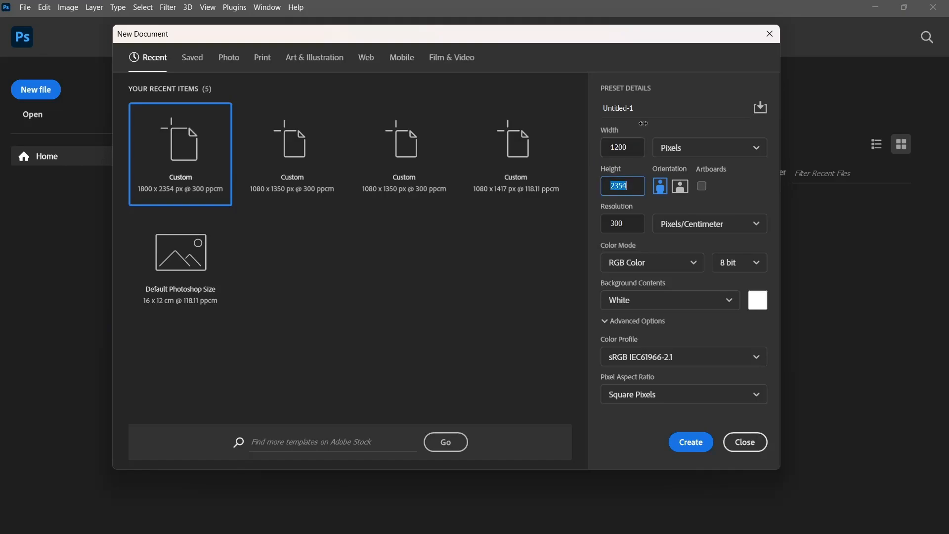
click(707, 149)
click(705, 171)
click(624, 187)
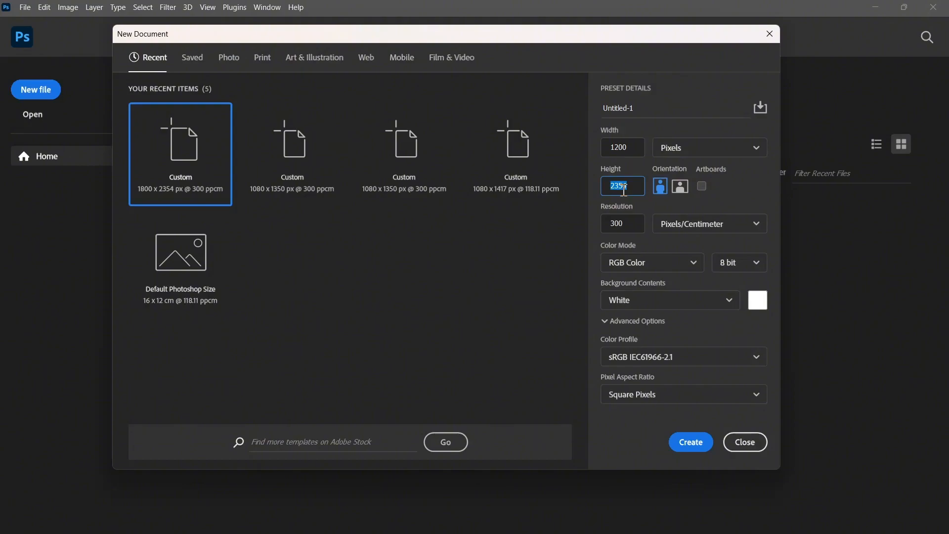
text(1200)
click(600, 183)
Set the resolution to 72 pixels/centimeter with white background contents and create the document.
double_click(623, 223)
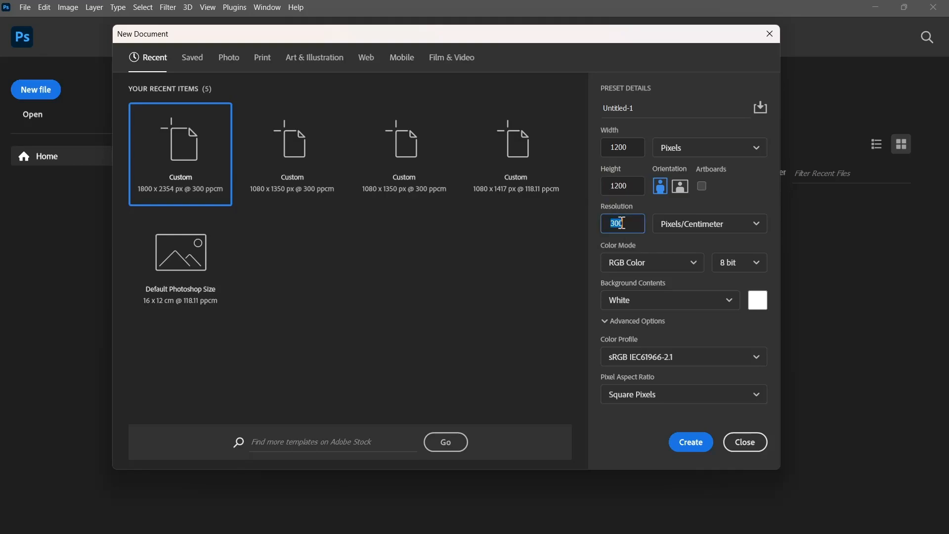
text(72)
click(670, 306)
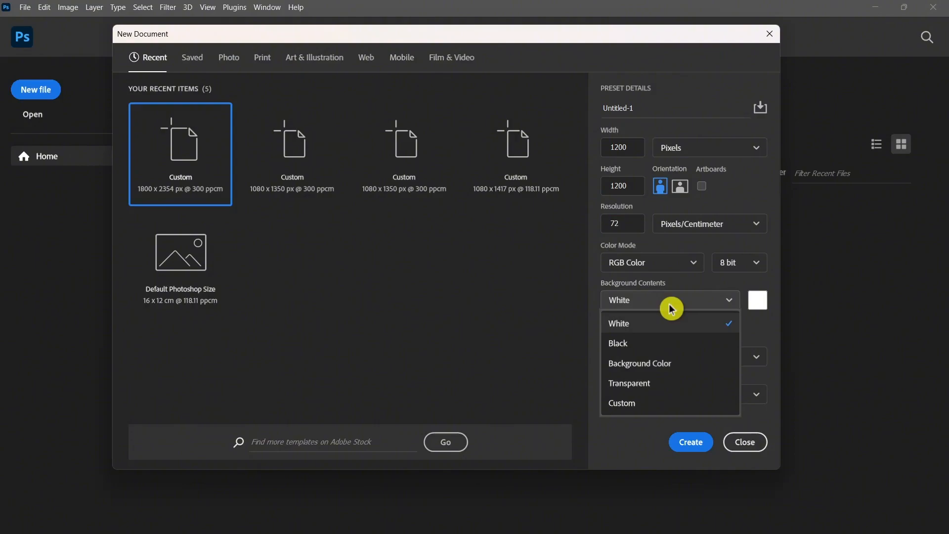
click(660, 328)
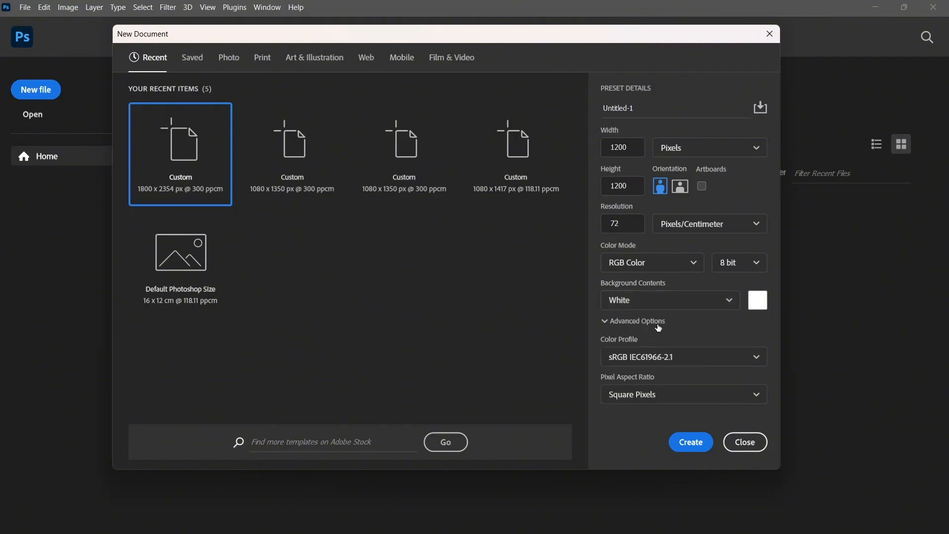
click(697, 452)
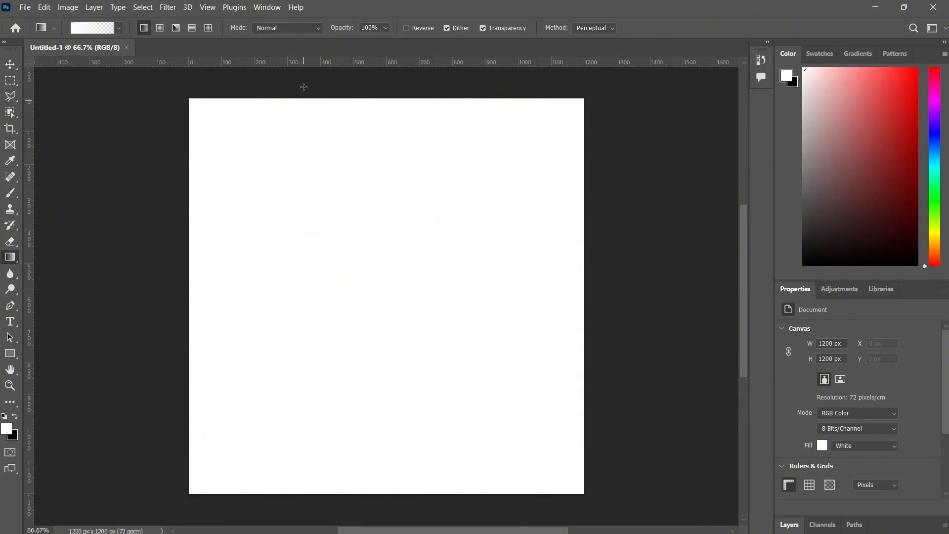
Activate the Elliptical Marquee tool and set its selection style to Fixed Size.
click(13, 85)
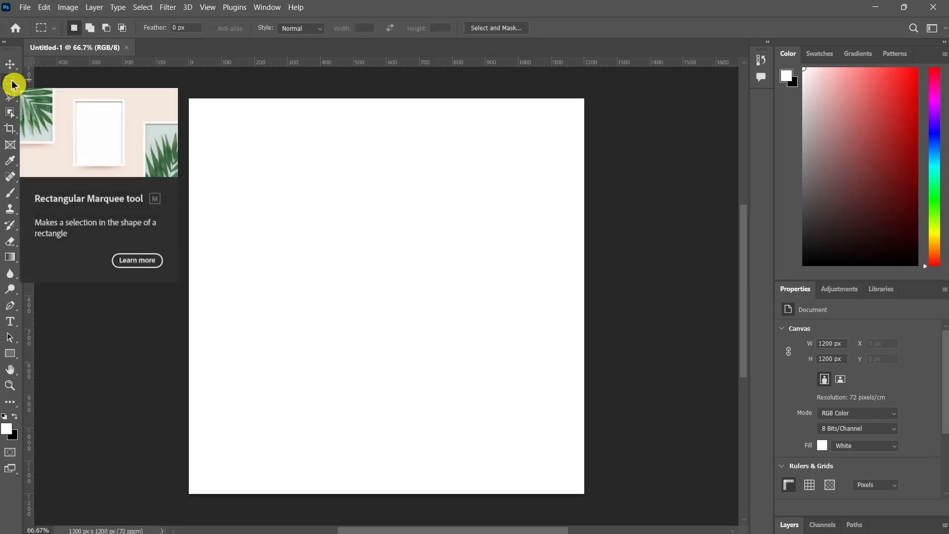
right_click(13, 89)
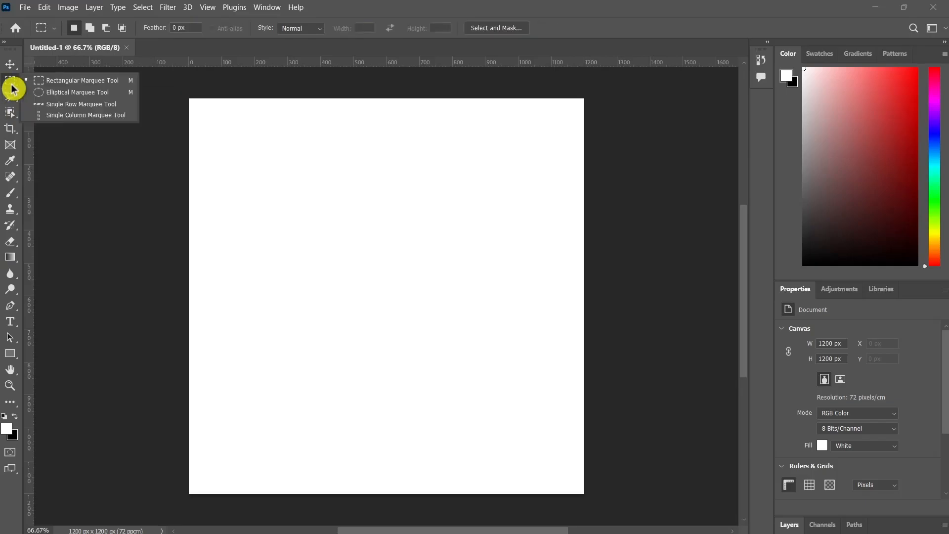
click(120, 96)
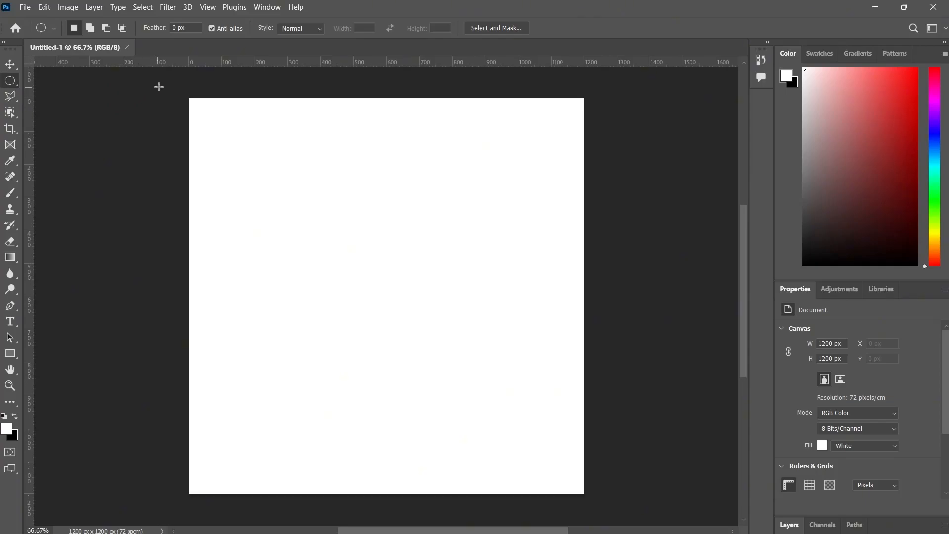
click(306, 30)
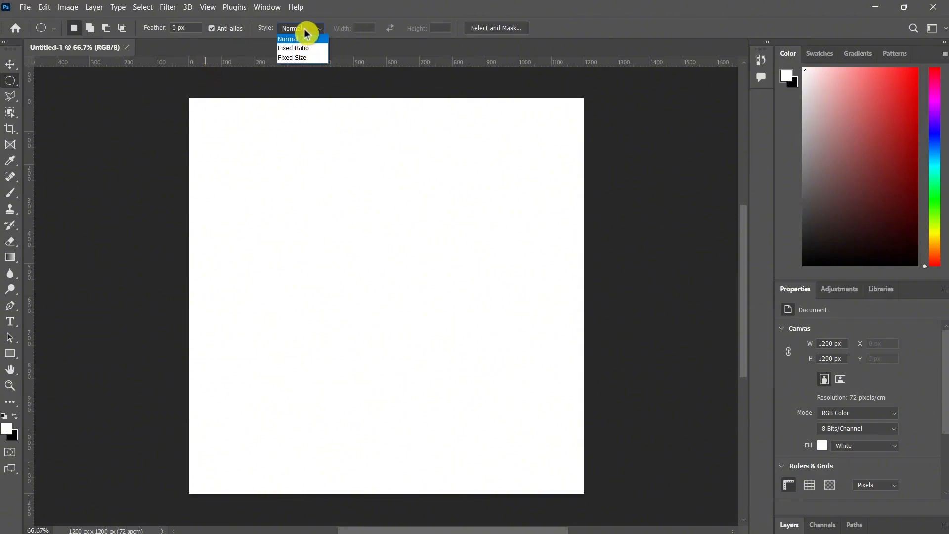
click(308, 56)
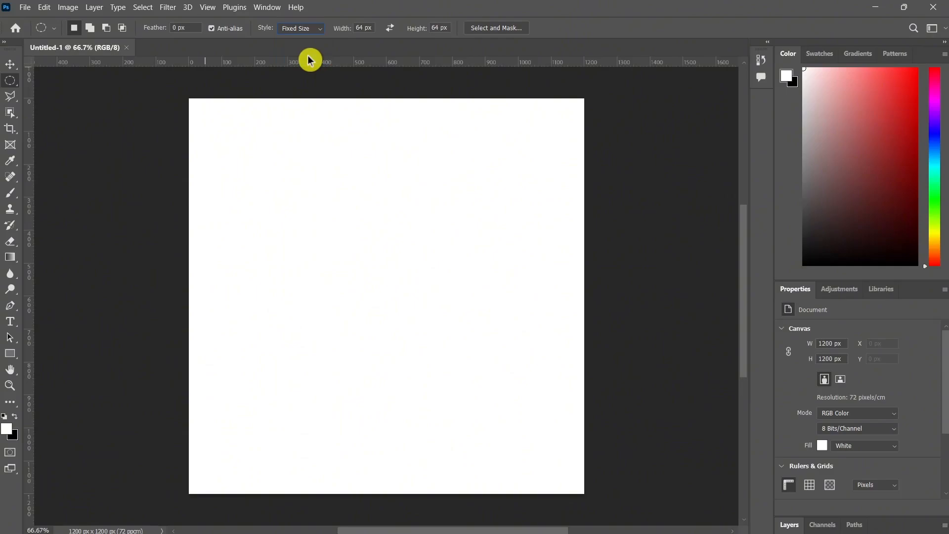
Set the selection width to 30 px and height to 400 px, and place the elliptical selection left of the canvas centre.
click(362, 28)
double_click(364, 29)
text(30)
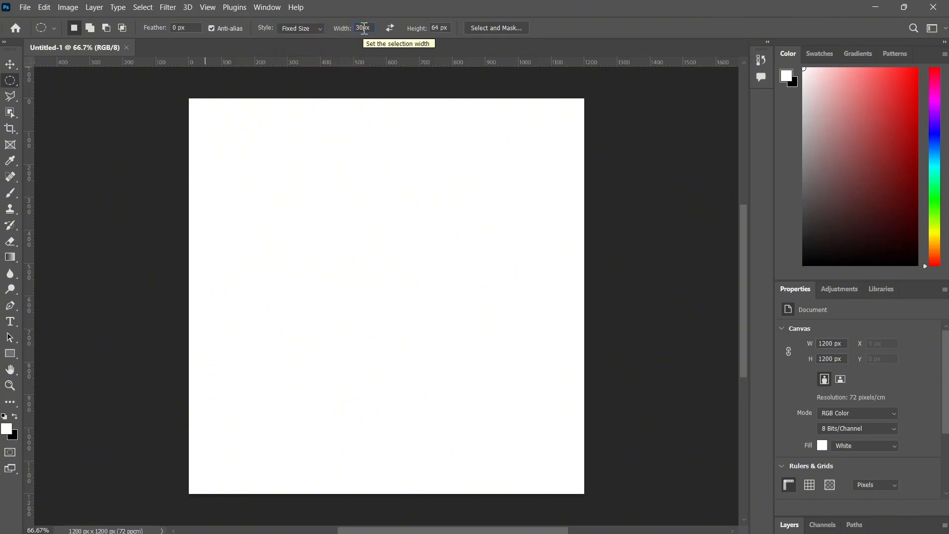
double_click(447, 27)
double_click(441, 28)
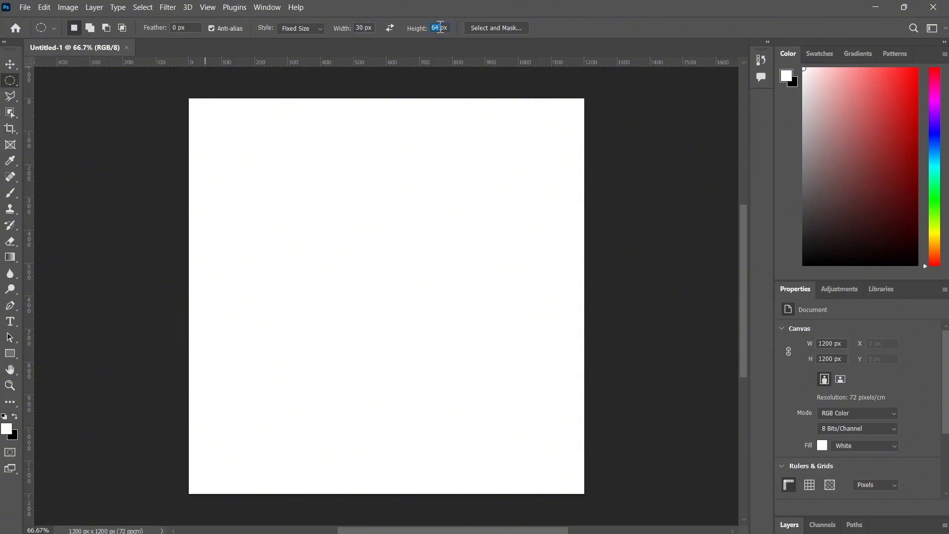
text(400)
click(331, 237)
Add a new layer and fill the elliptical selection on it with black at 100% opacity in Normal mode.
click(790, 525)
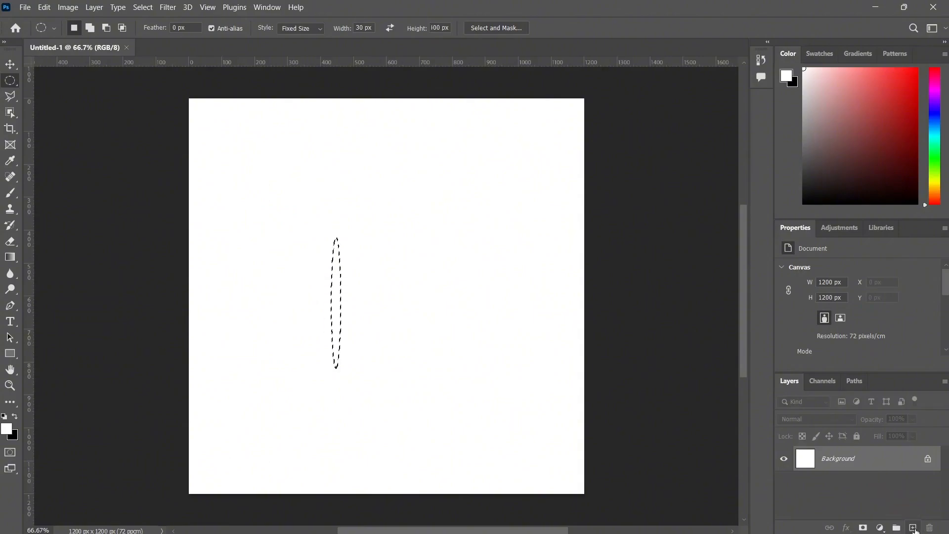
click(913, 528)
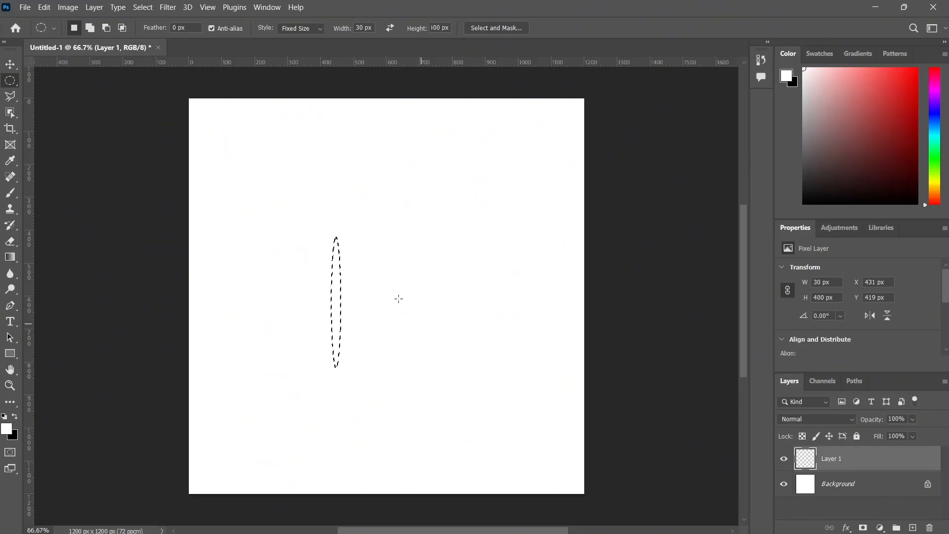
click(48, 9)
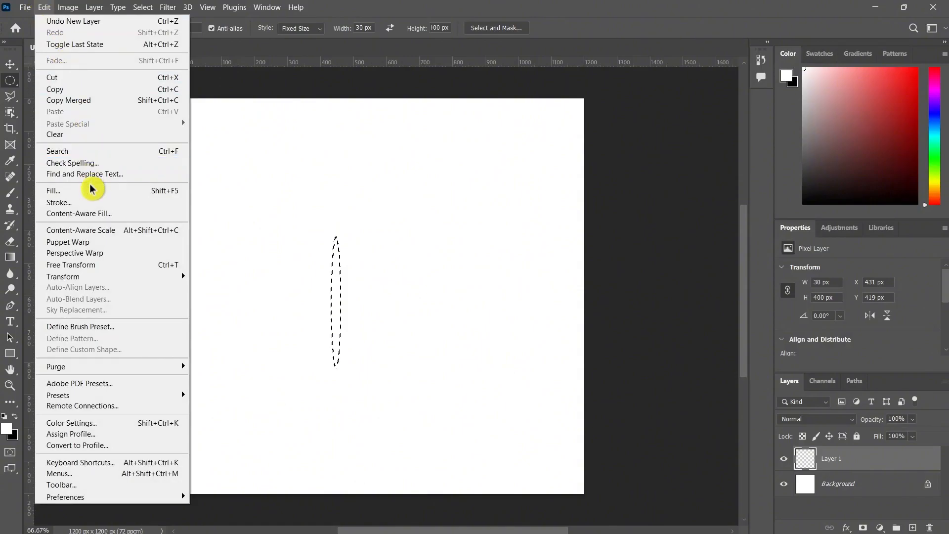
click(108, 191)
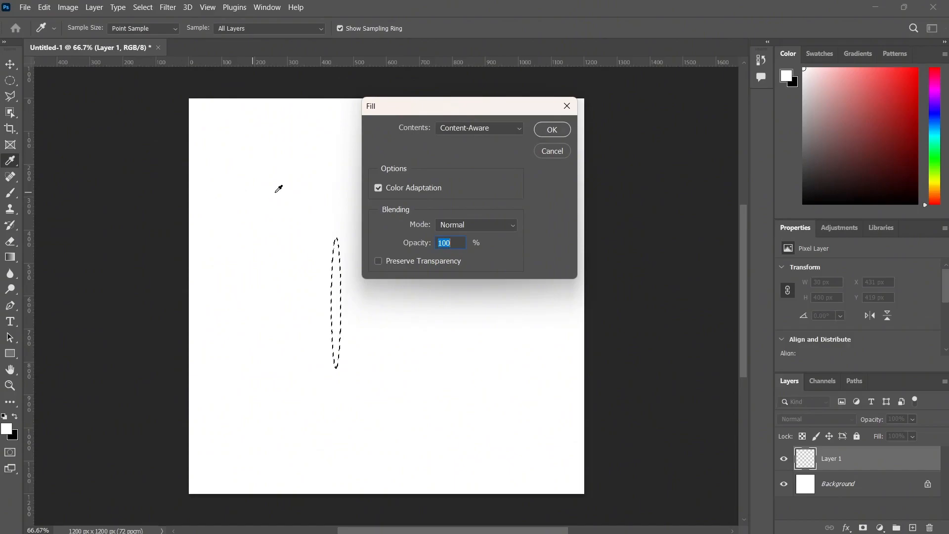
click(484, 130)
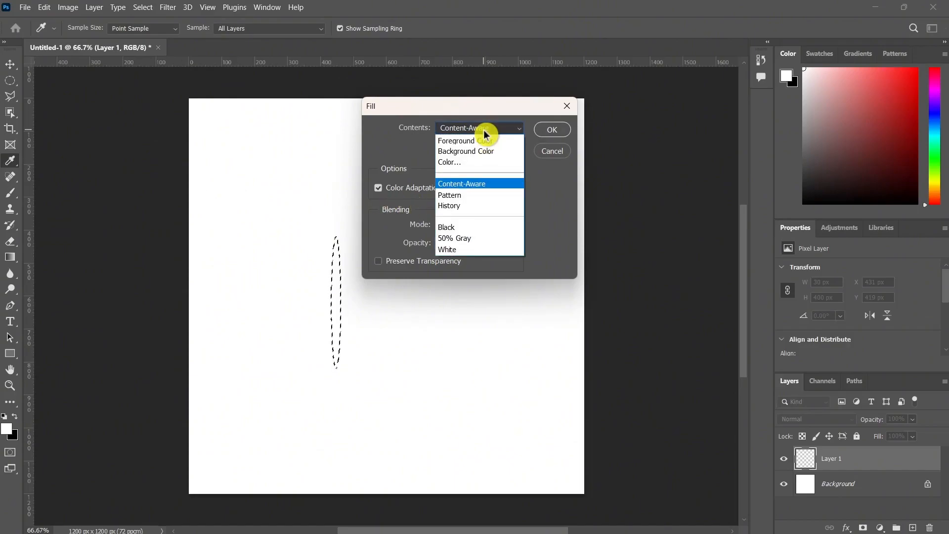
click(467, 228)
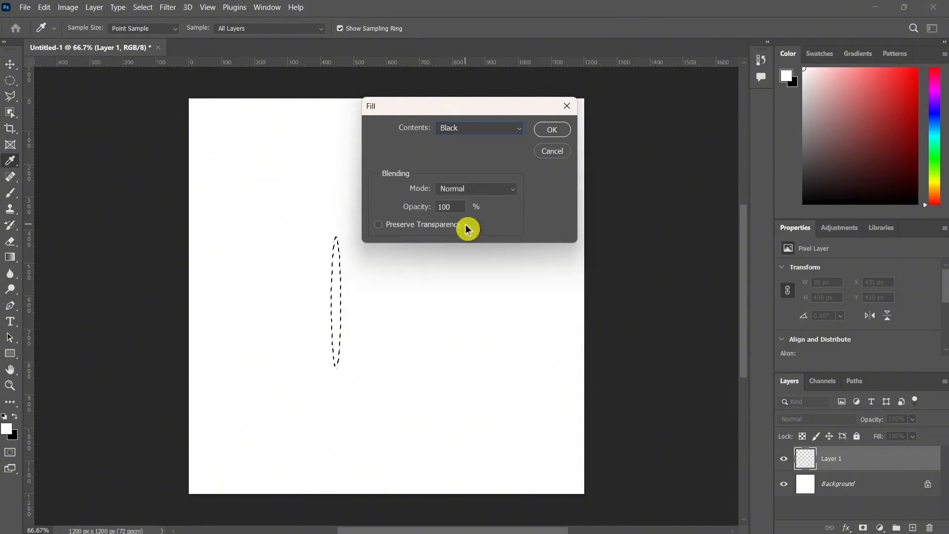
click(552, 129)
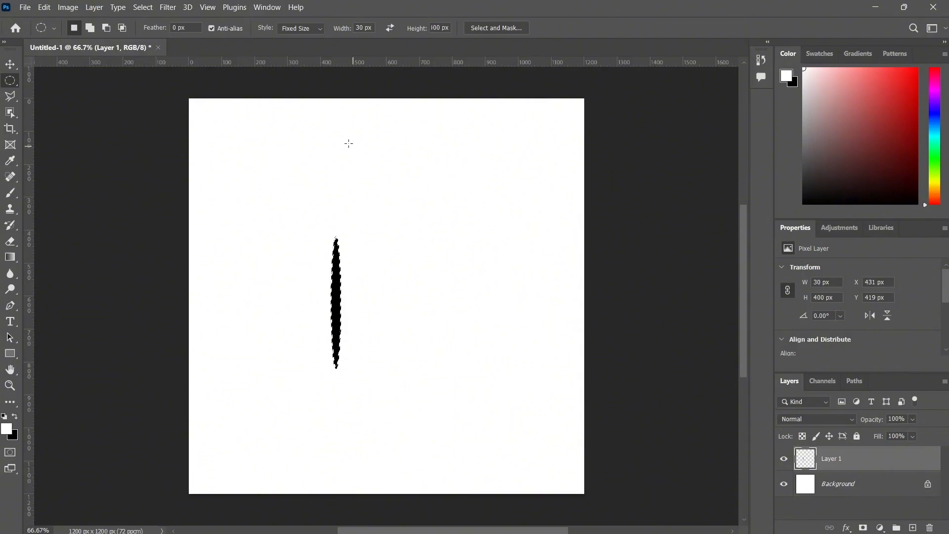
Set the marquee selection style back to Normal and clear the elliptical selection.
click(296, 30)
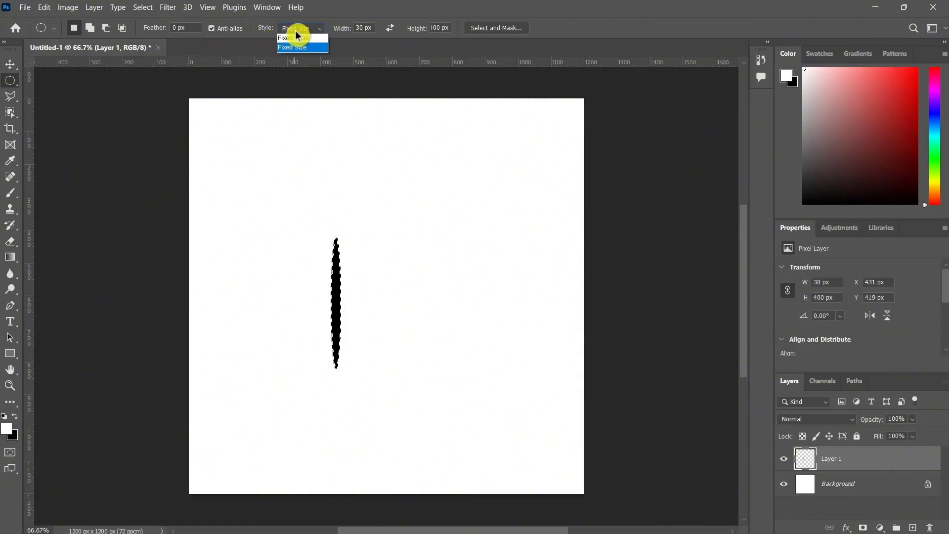
click(313, 40)
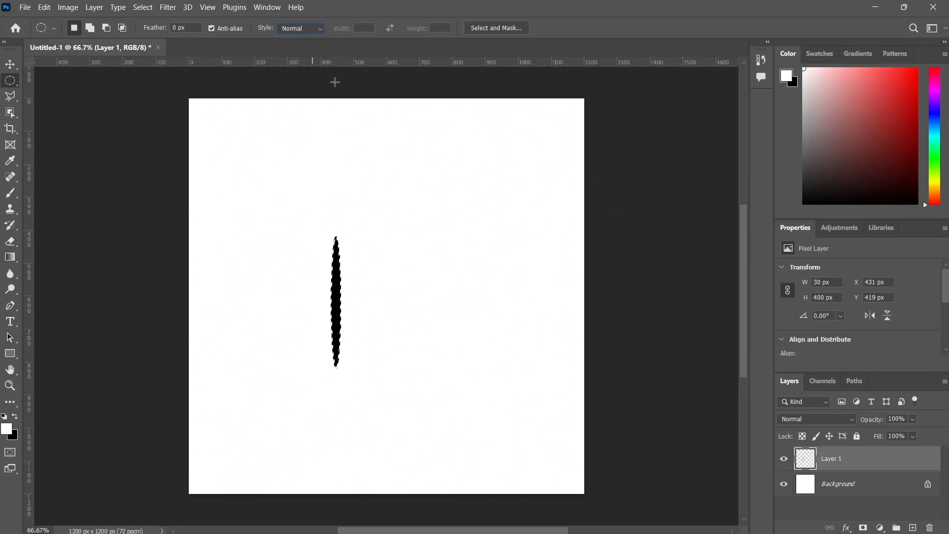
click(596, 136)
Move the black ellipse to the exact centre of the canvas and deselect it.
key(ctrl+a)
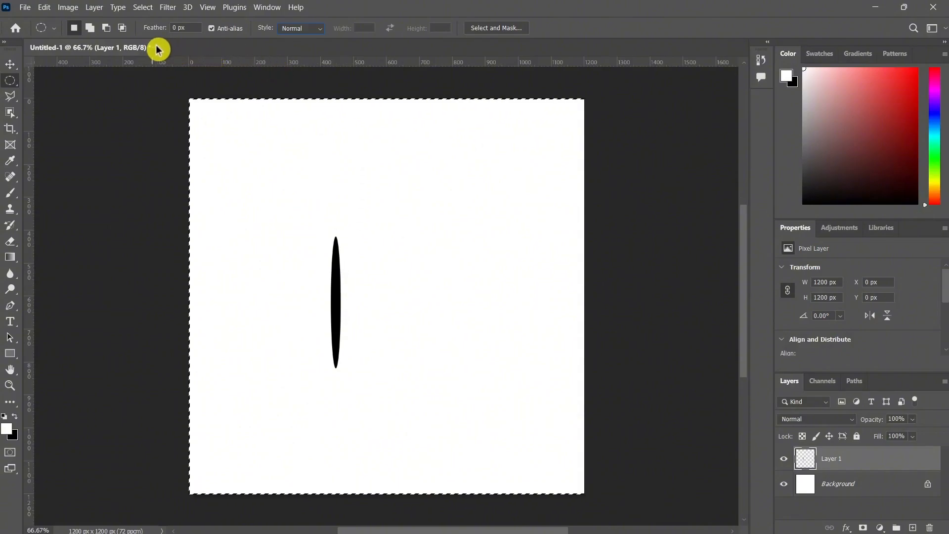
key(ctrl+d)
click(191, 48)
drag(346, 273, 390, 267)
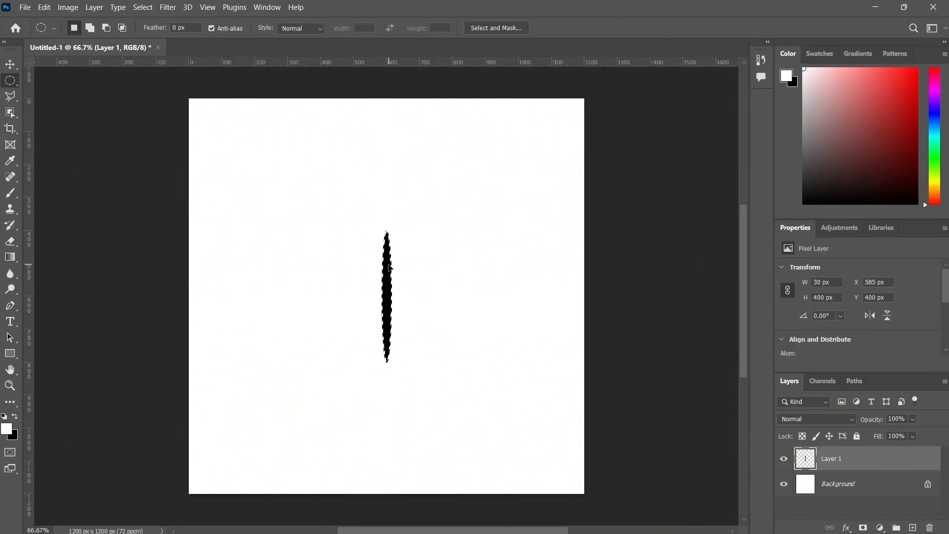
click(456, 254)
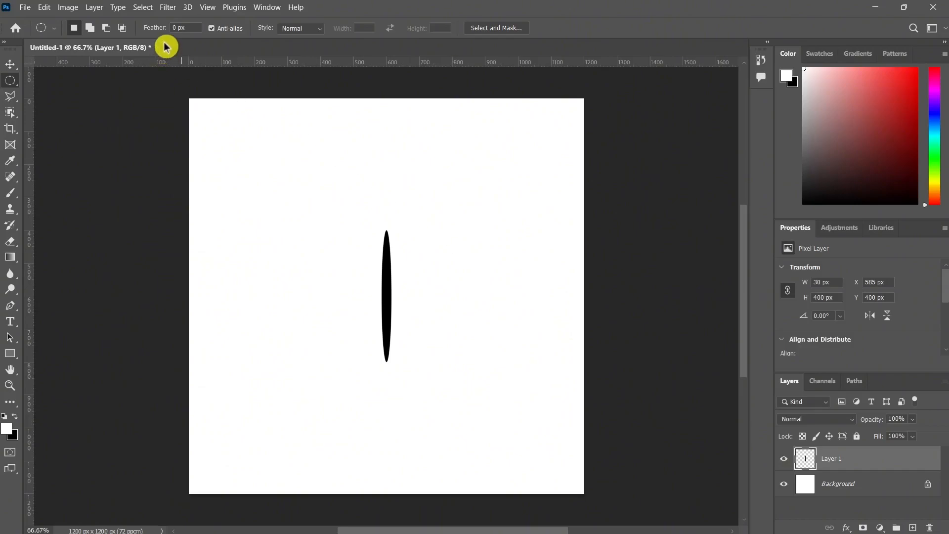
Apply a Motion Blur to the black ellipse with an angle of 90° and a distance of 600 pixels.
click(168, 8)
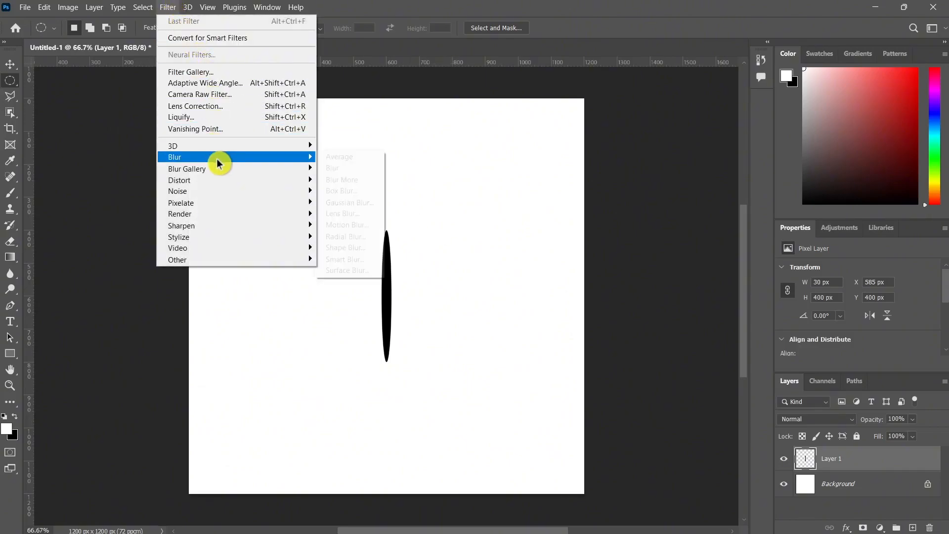
mouse_move(215, 157)
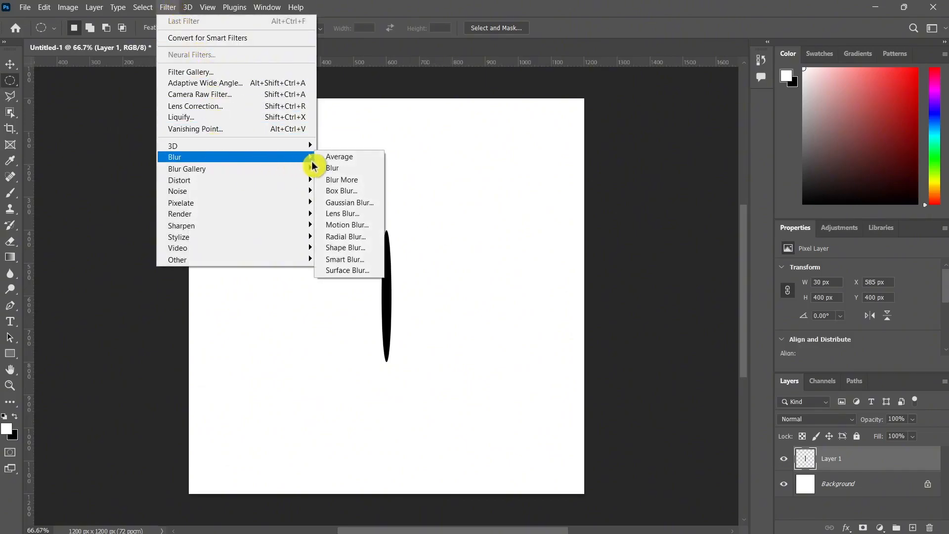
click(368, 225)
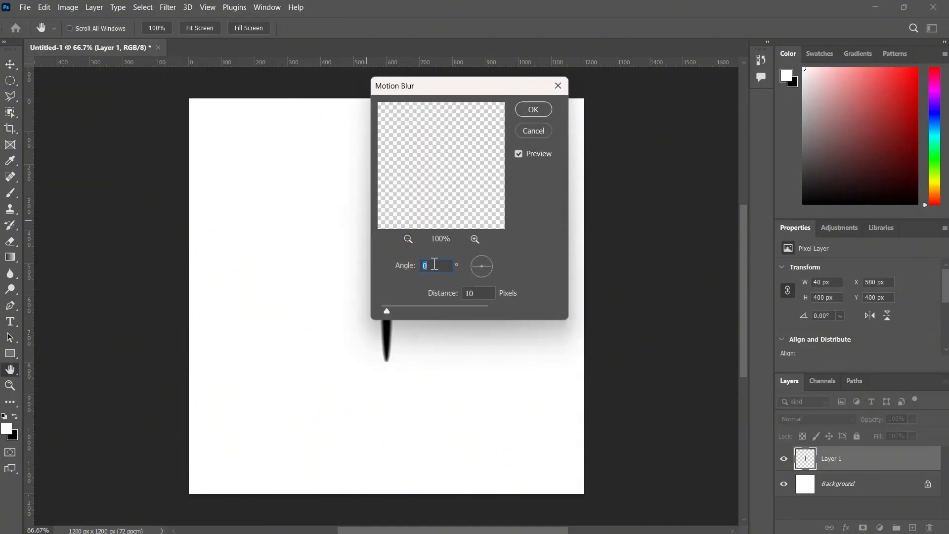
text(90)
click(481, 294)
double_click(481, 294)
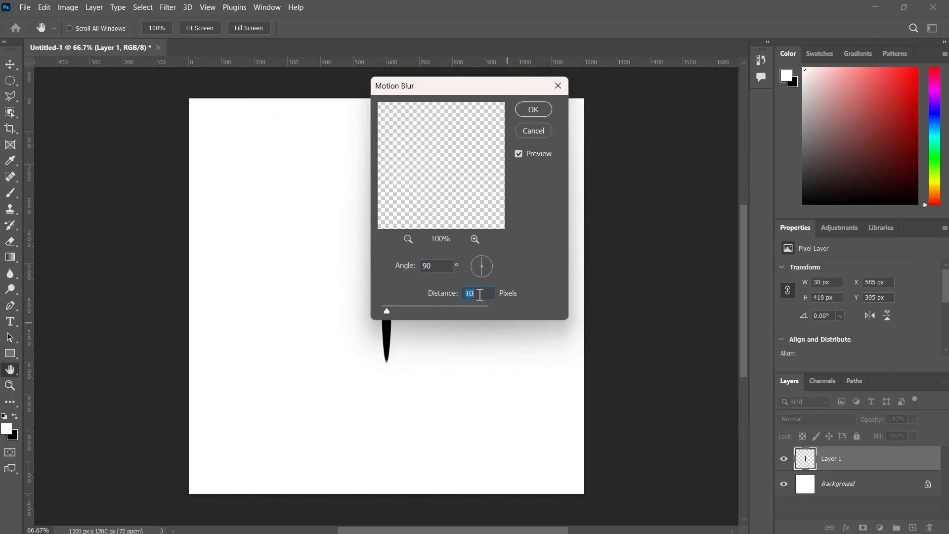
text(600)
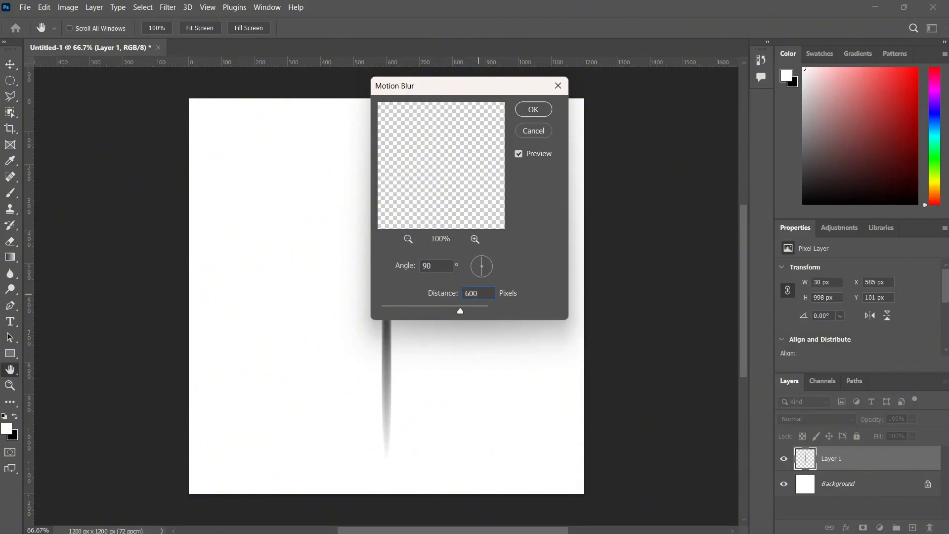
click(545, 113)
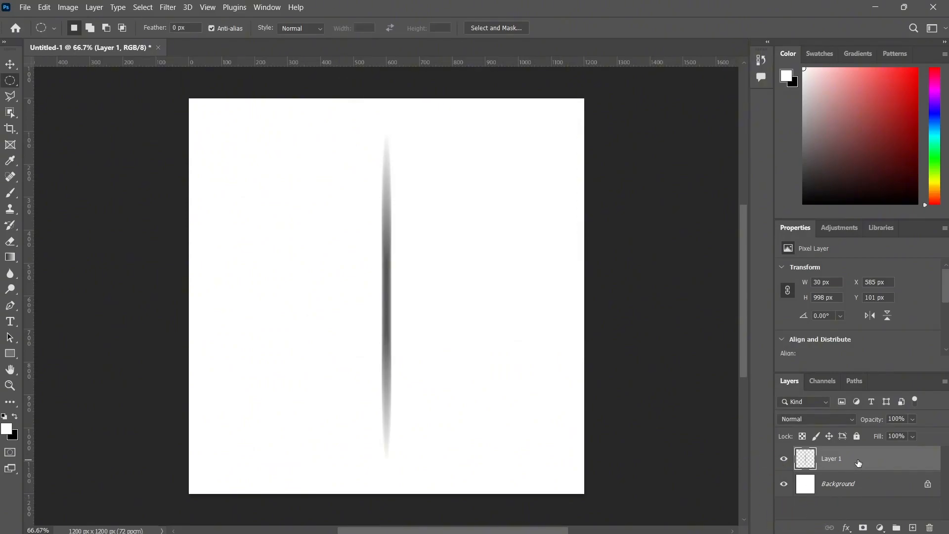
Duplicate the blurred ellipse layer and rotate the copy 90° about its centre to form a cross.
key(ctrl+j)
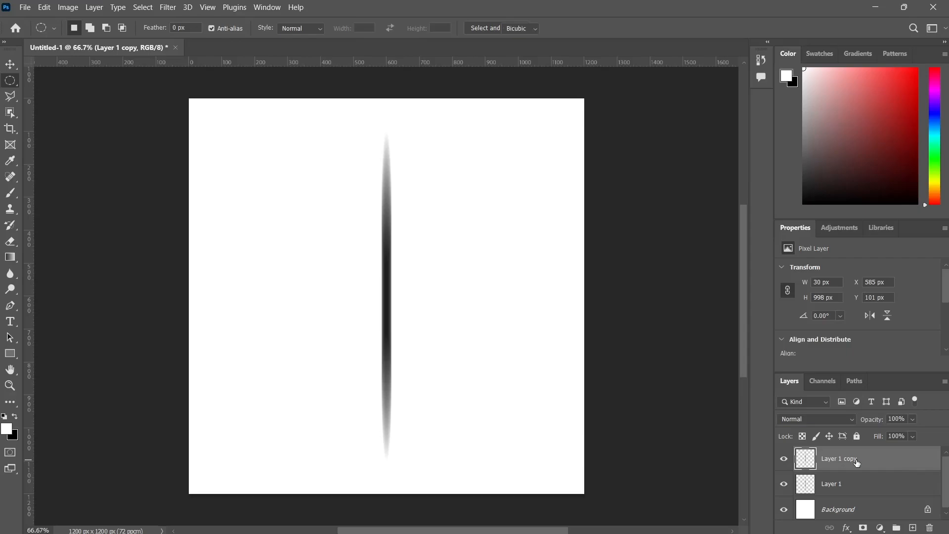
key(ctrl+t)
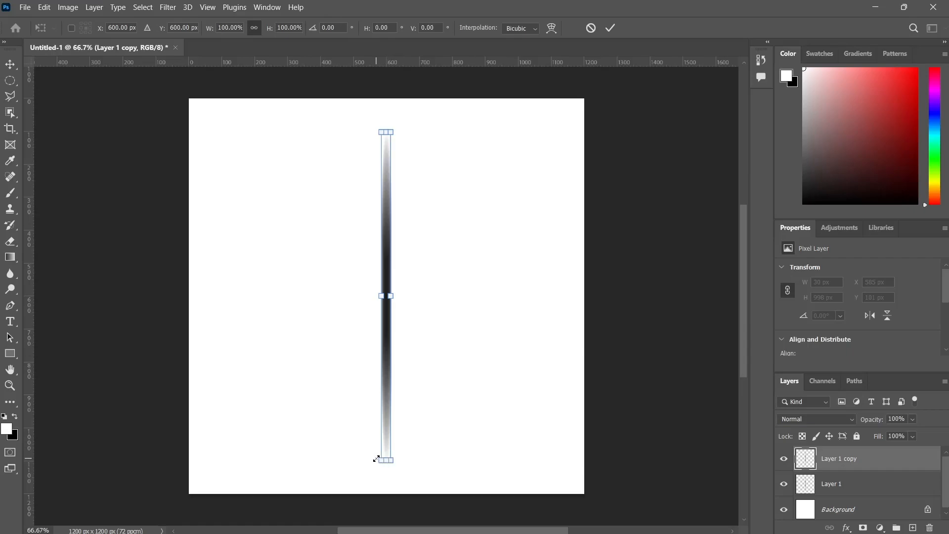
mouse_move(367, 453)
mouse_down()
mouse_move(342, 450)
mouse_move(282, 403)
mouse_move(224, 328)
mouse_move(230, 279)
mouse_up()
drag(229, 283, 232, 280)
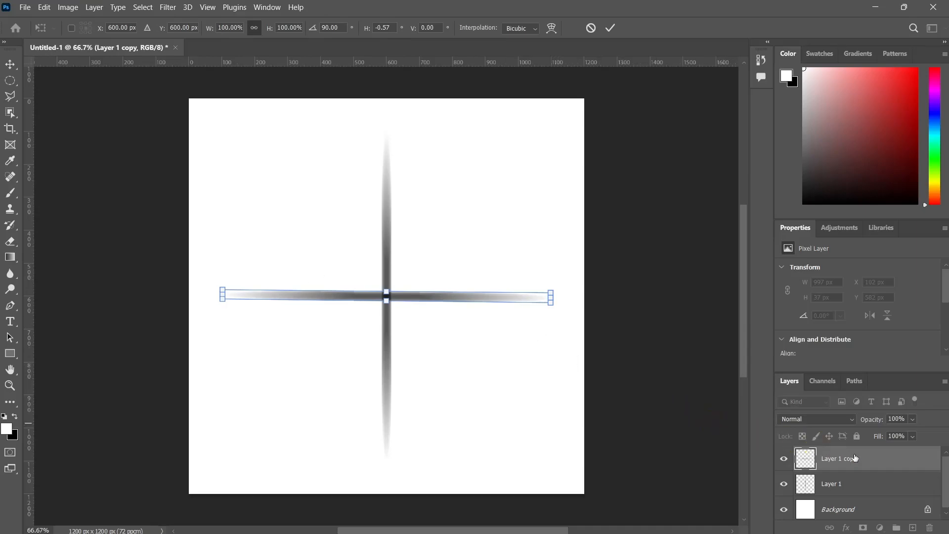
Merge the vertical and horizontal streak layers into one layer and duplicate the merged cross.
shift+click(856, 486)
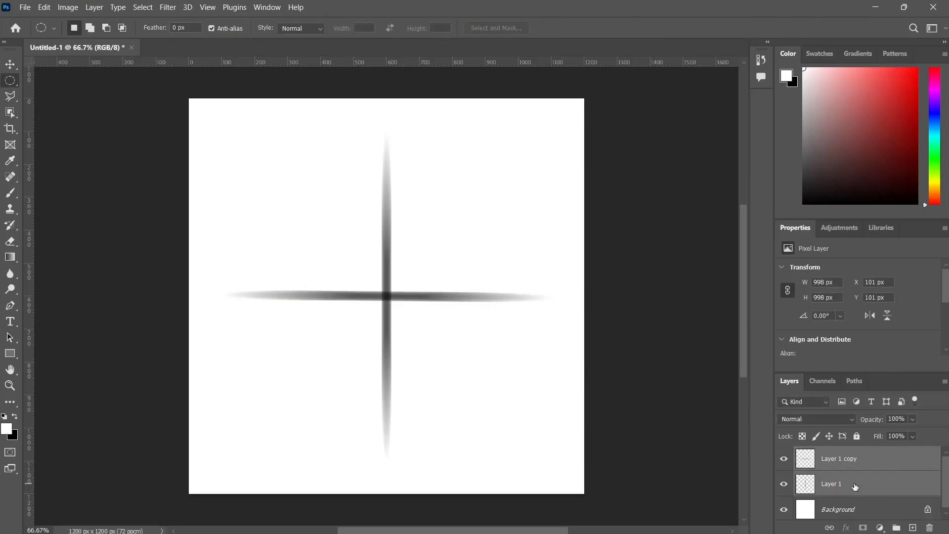
key(ctrl+e)
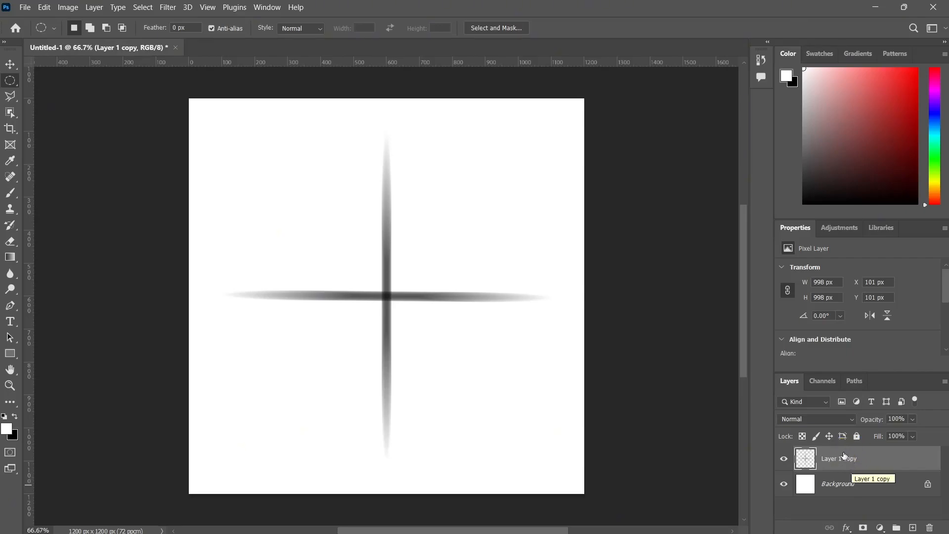
key(ctrl+j)
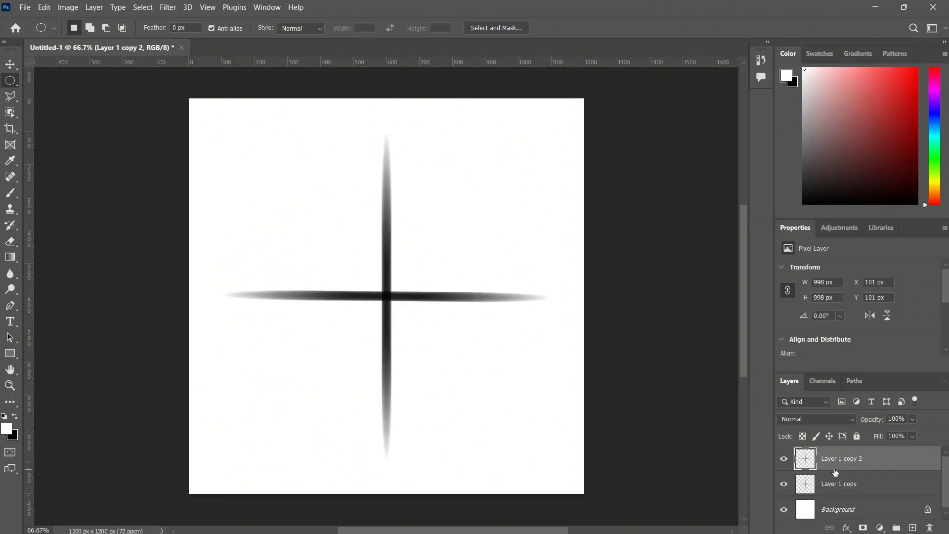
key(ctrl+z)
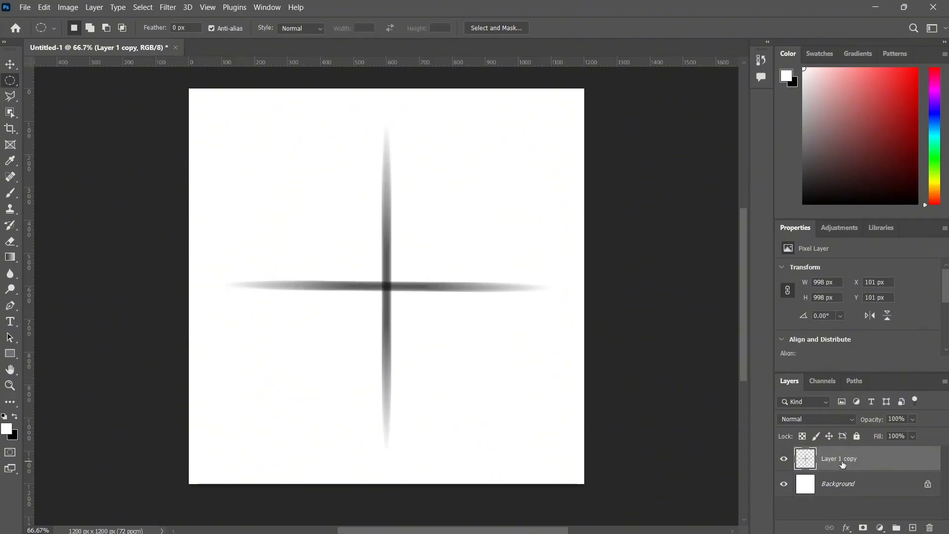
key(ctrl+shift+z)
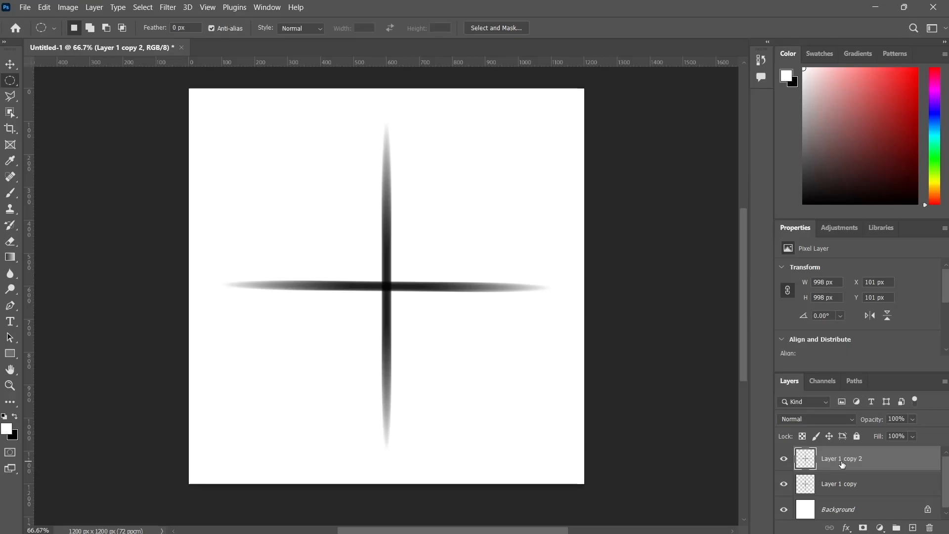
Rotate the duplicated cross about 45.65° around its centre to form an eight-pointed star.
key(ctrl+t)
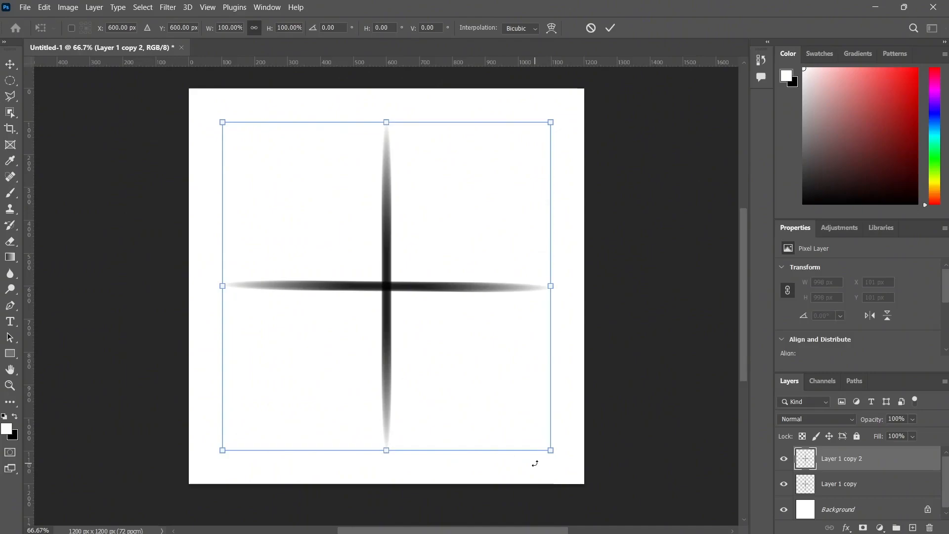
drag(532, 462, 370, 495)
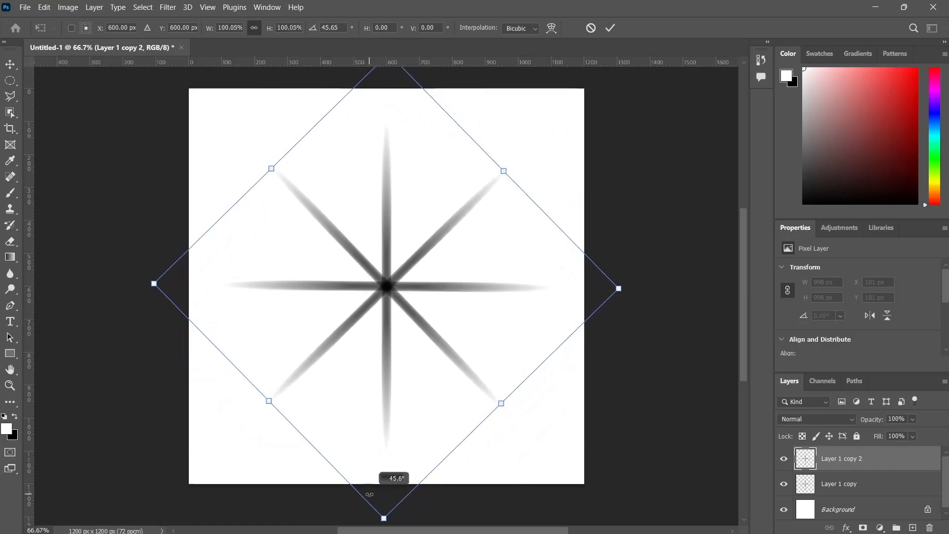
drag(369, 494, 369, 494)
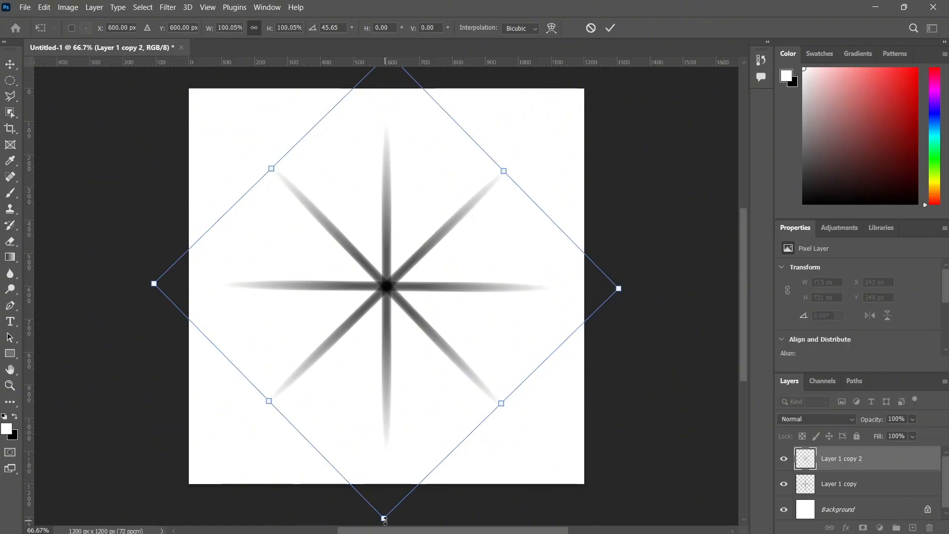
Scale the diagonal cross down to about 69% width and 71% height and re-centre it on the upright cross.
drag(382, 520, 386, 422)
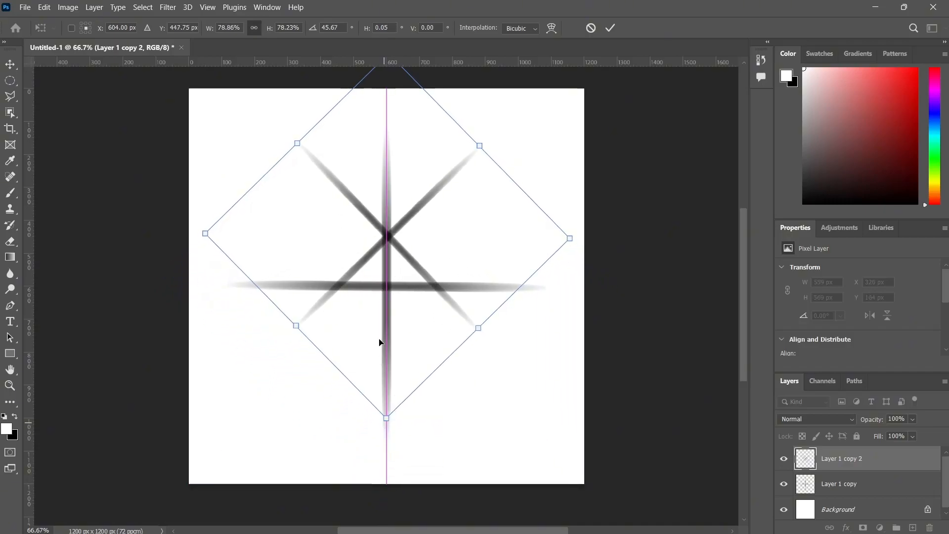
drag(385, 238, 390, 295)
drag(386, 467, 377, 425)
drag(386, 267, 385, 292)
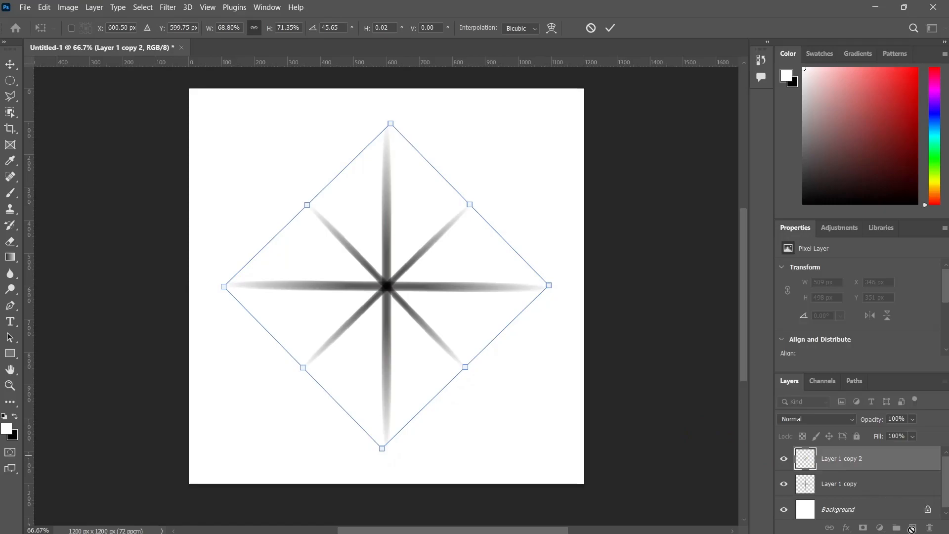
scroll(880, 502, down, 1)
key(Return)
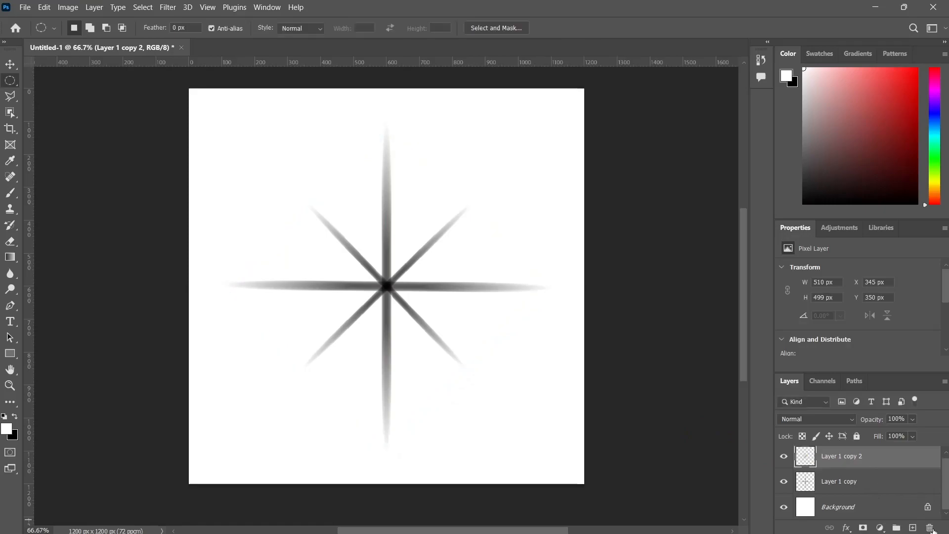
Add a new layer above the star and set the Brush tool to Soft Round at 180 px with 0% hardness.
click(913, 528)
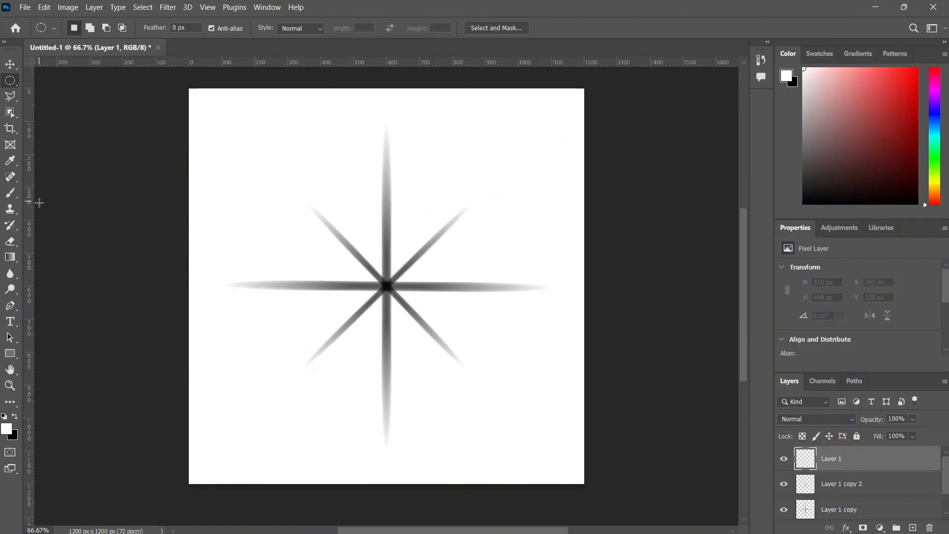
click(12, 230)
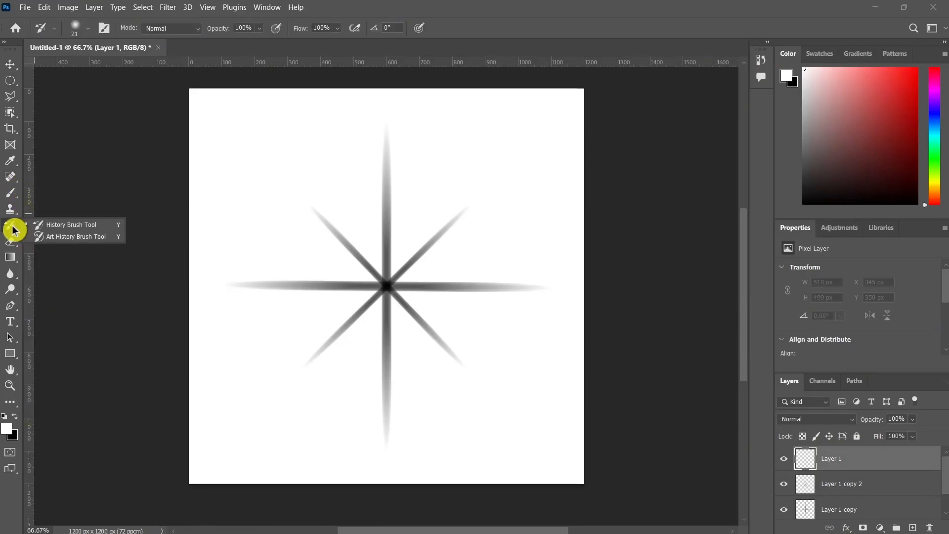
click(15, 196)
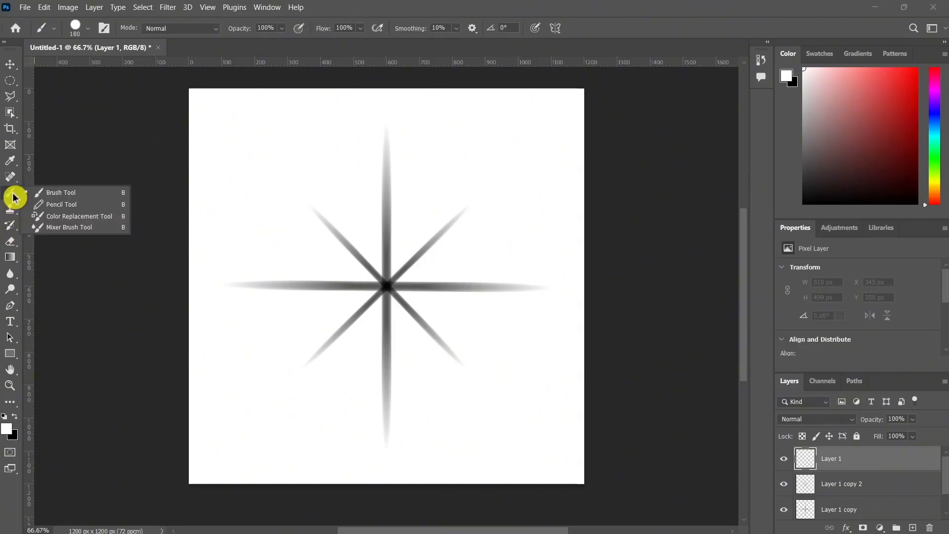
click(63, 195)
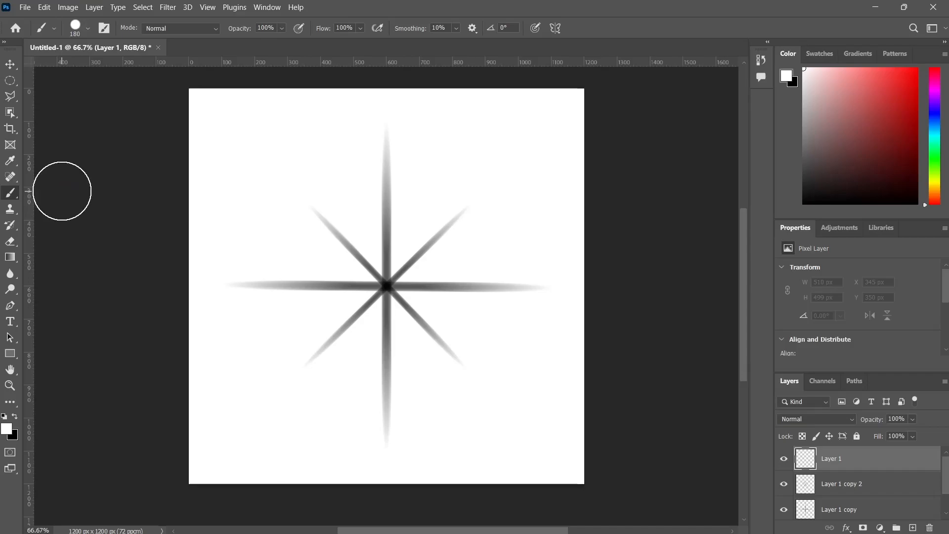
click(89, 30)
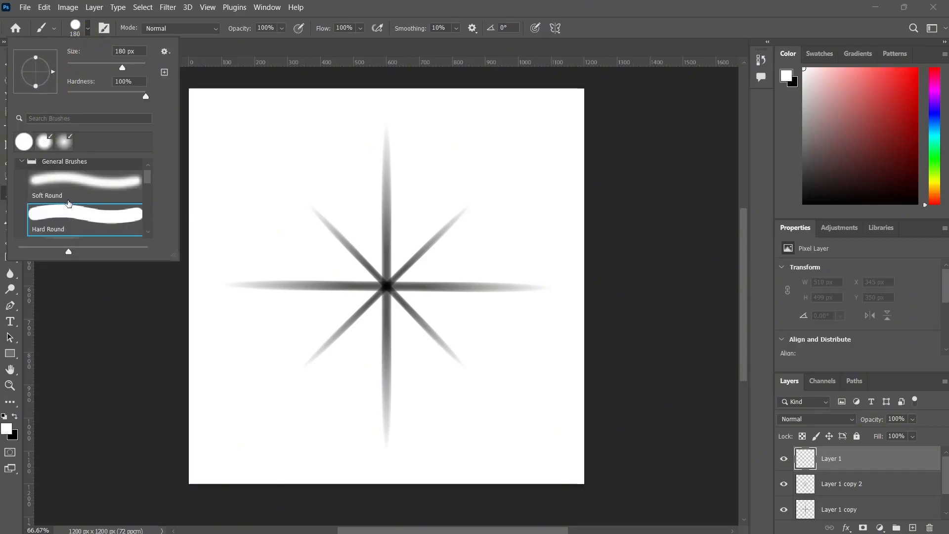
click(69, 180)
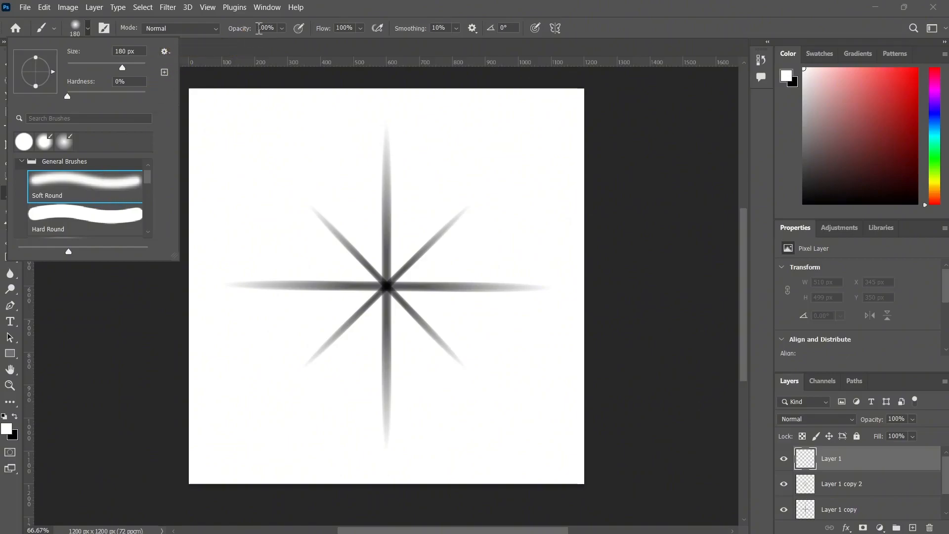
click(122, 67)
drag(122, 68, 124, 70)
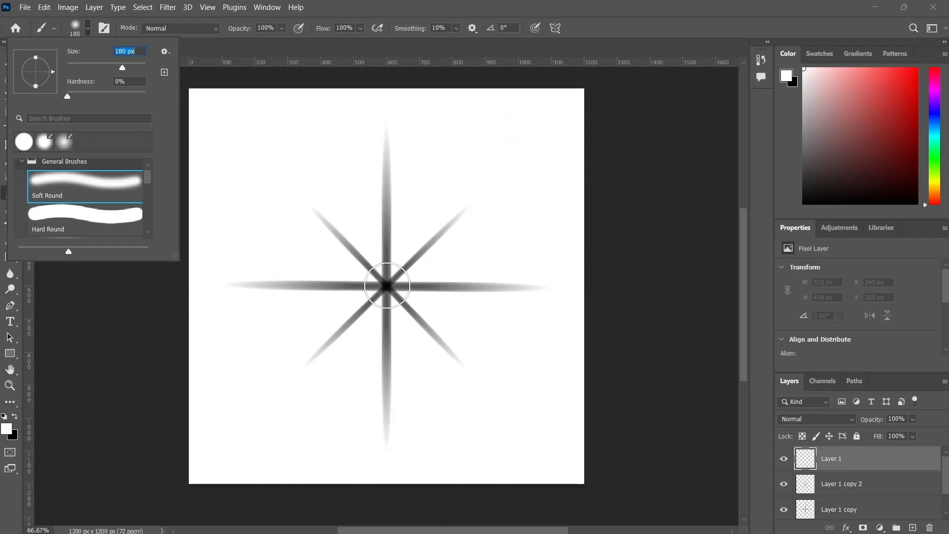
Make black the foreground colour and paint a single soft dab at the centre of the star.
click(13, 422)
click(15, 416)
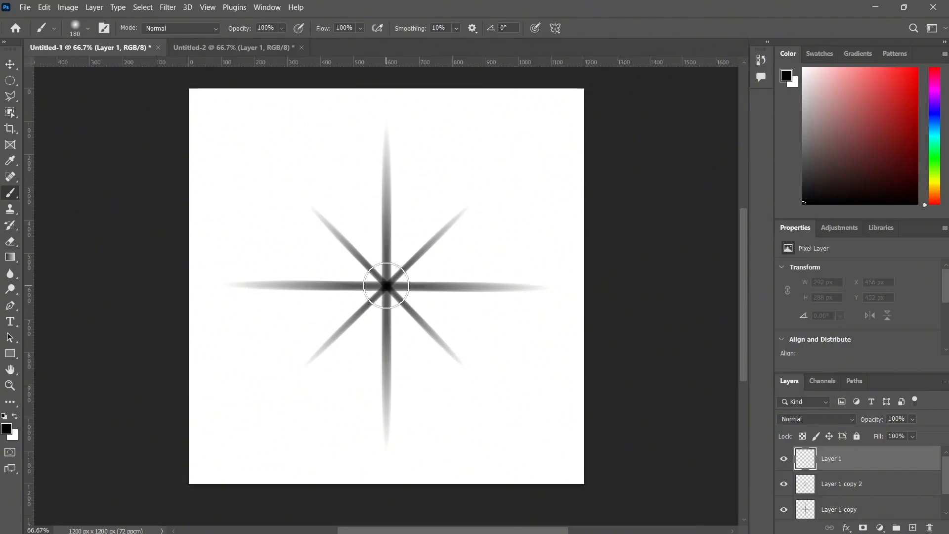
click(386, 286)
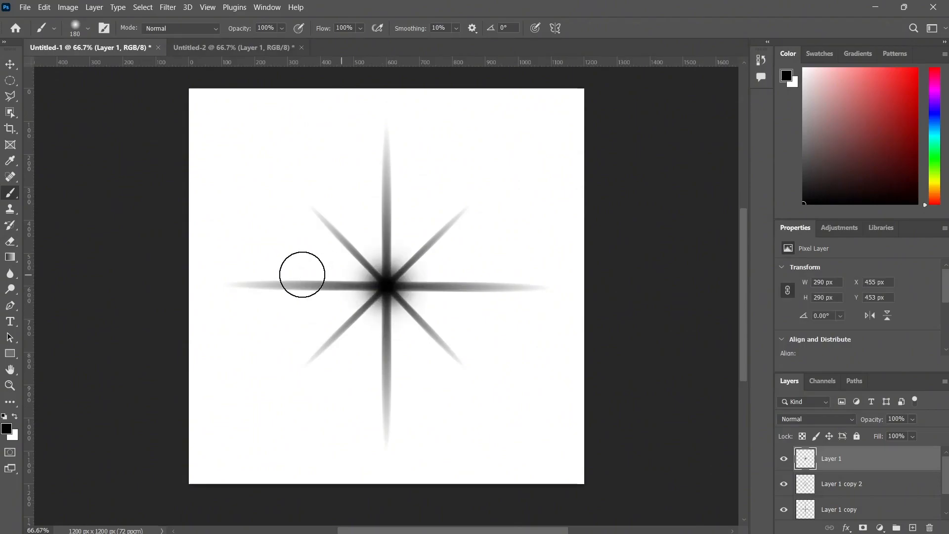
Define the star artwork as a brush preset named Sparkle.
click(44, 7)
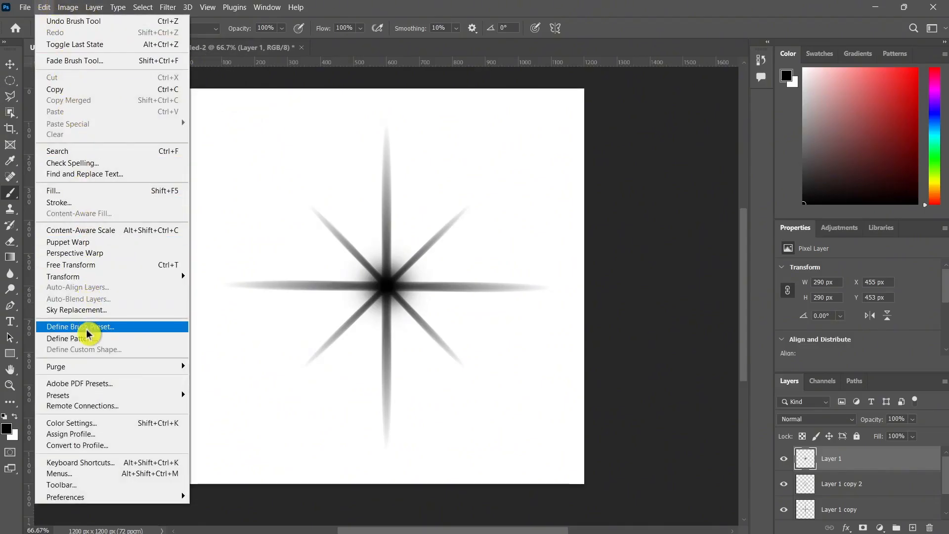
click(121, 327)
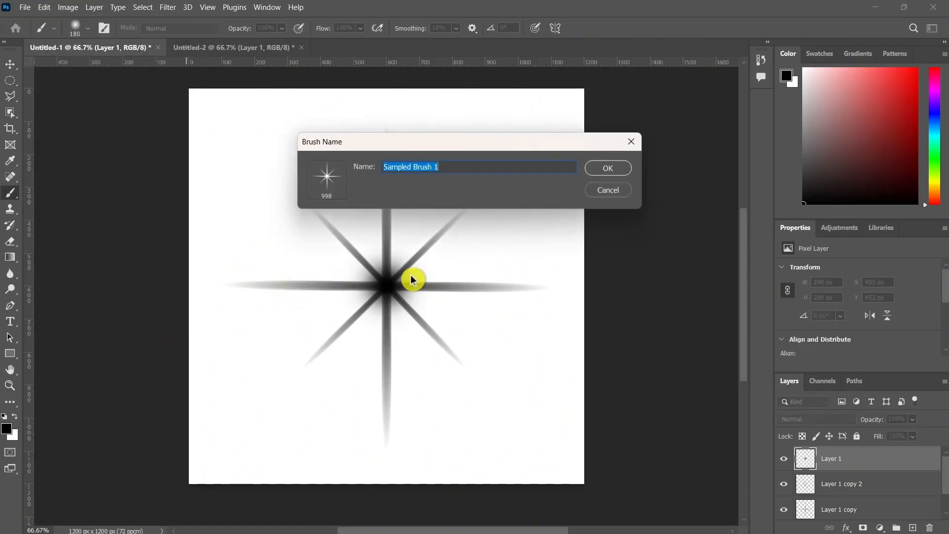
text(Sparkle)
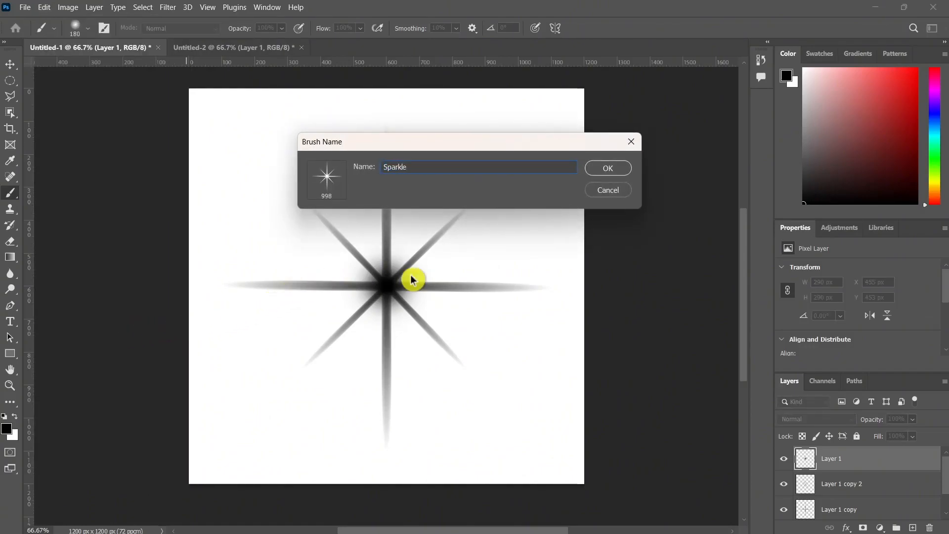
click(603, 170)
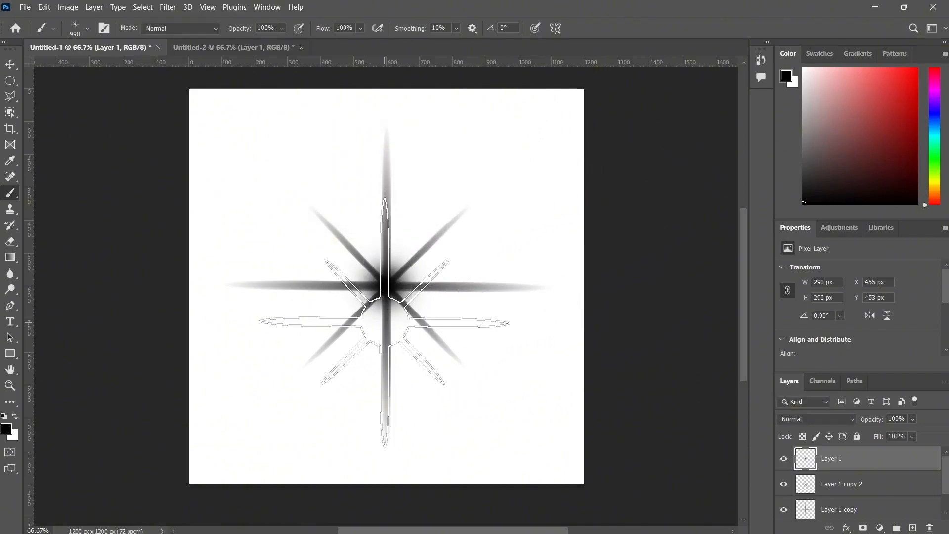
In the Untitled-2 document with the gold rings, add a new layer above Layer 1.
click(212, 49)
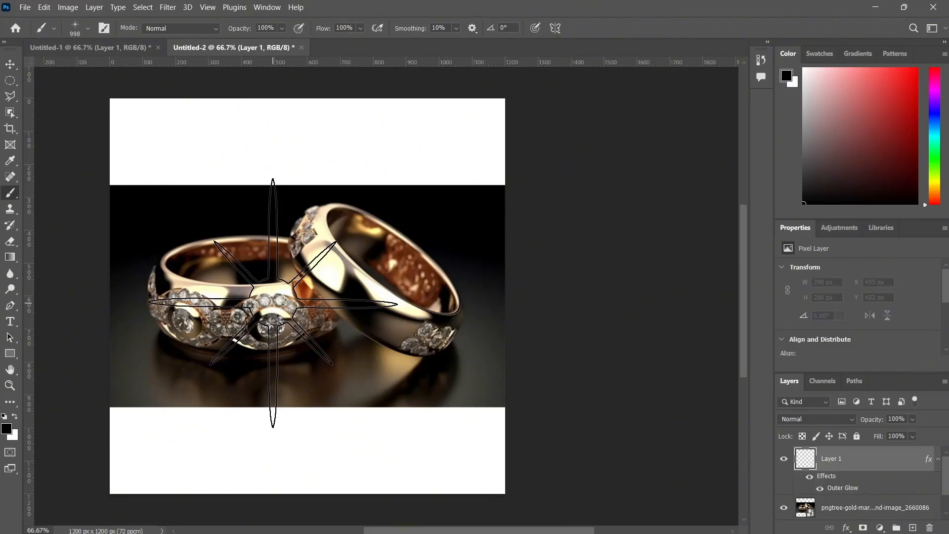
click(15, 417)
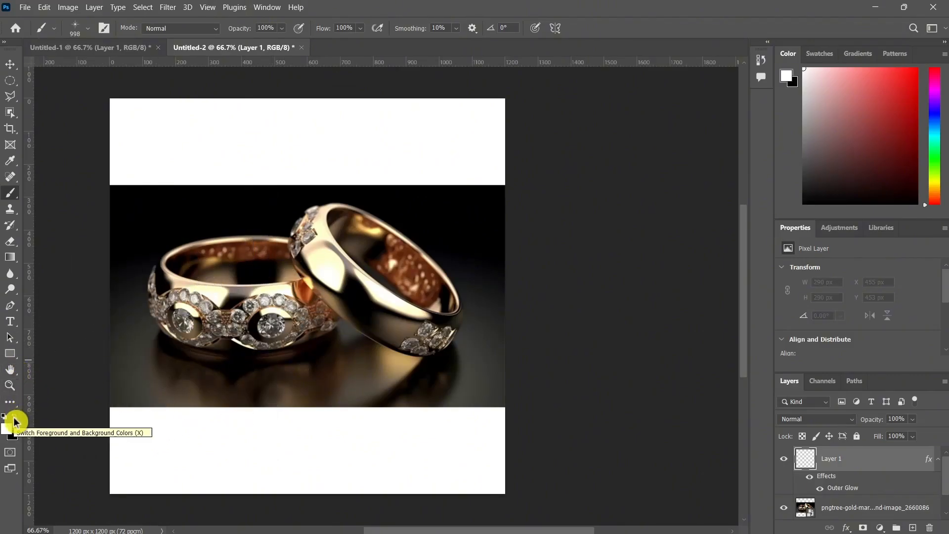
click(14, 420)
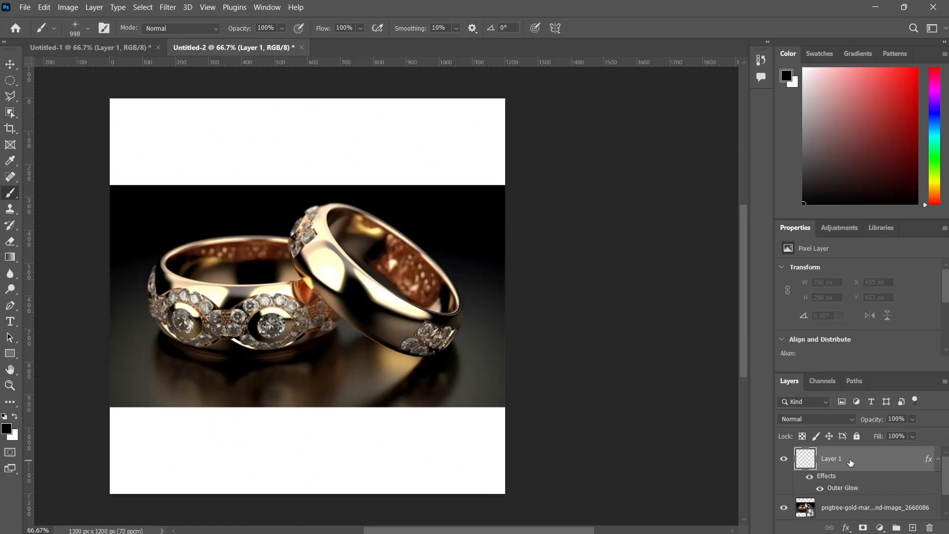
click(913, 527)
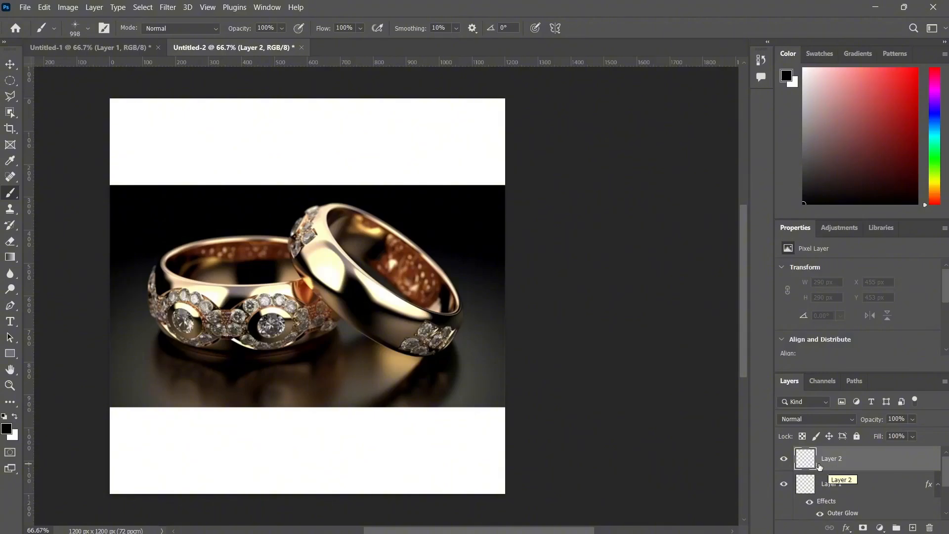
Make white the foreground colour and set the Sparkle brush size to 180 px.
click(16, 417)
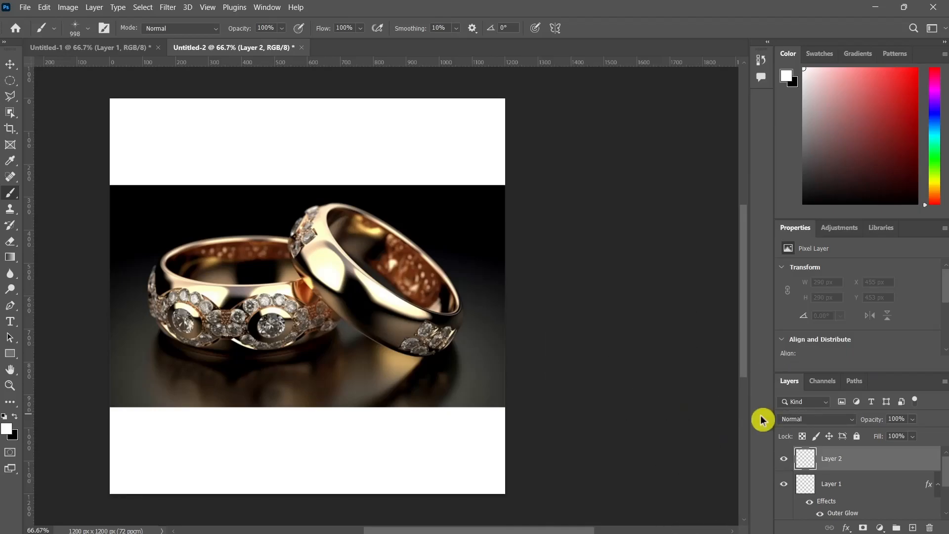
click(87, 29)
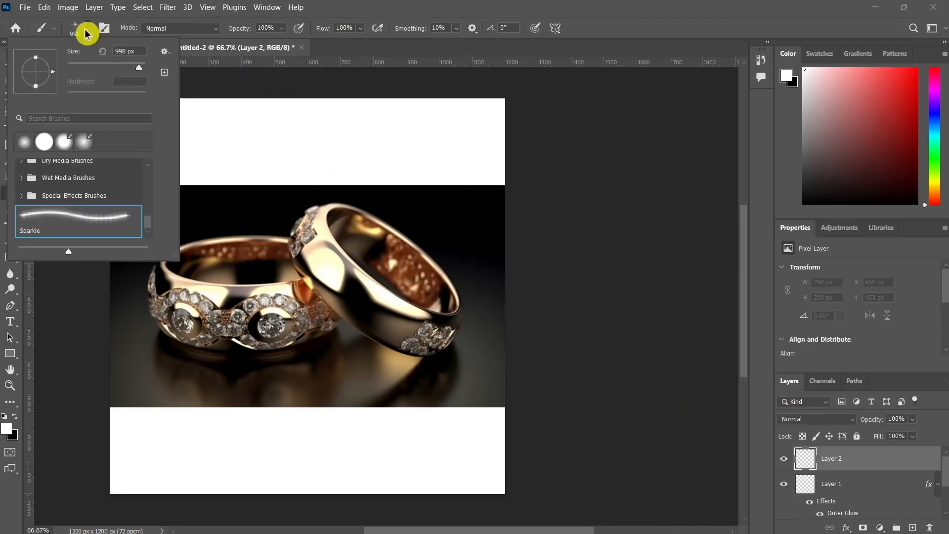
mouse_move(102, 61)
mouse_down()
mouse_move(138, 69)
mouse_move(123, 71)
mouse_up()
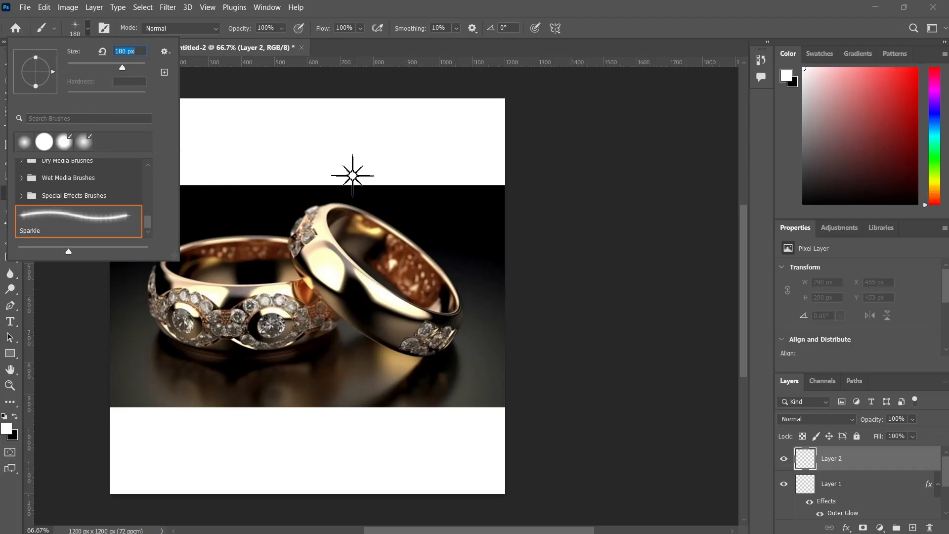
Give Layer 2 an Outer Glow effect with Overlay blend mode, white colour, 100% opacity and 30 px size.
click(847, 528)
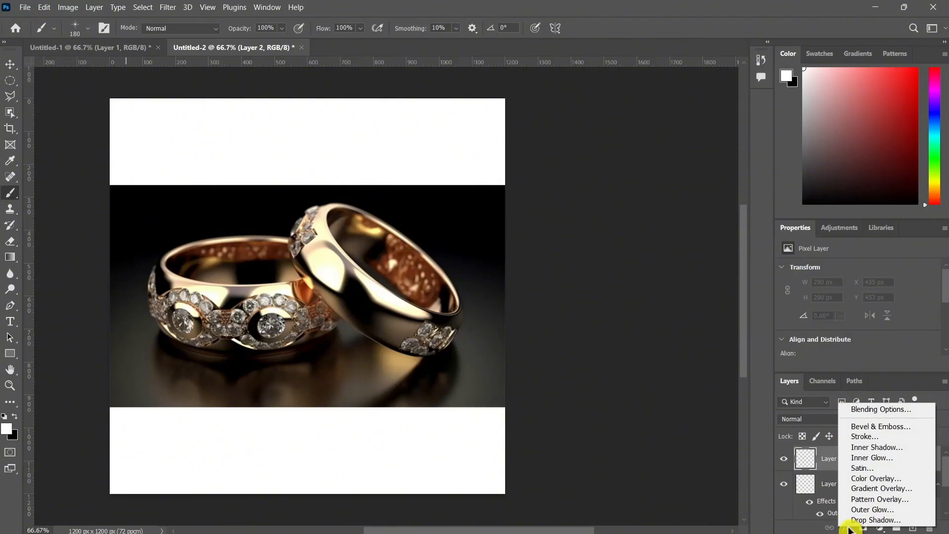
click(873, 509)
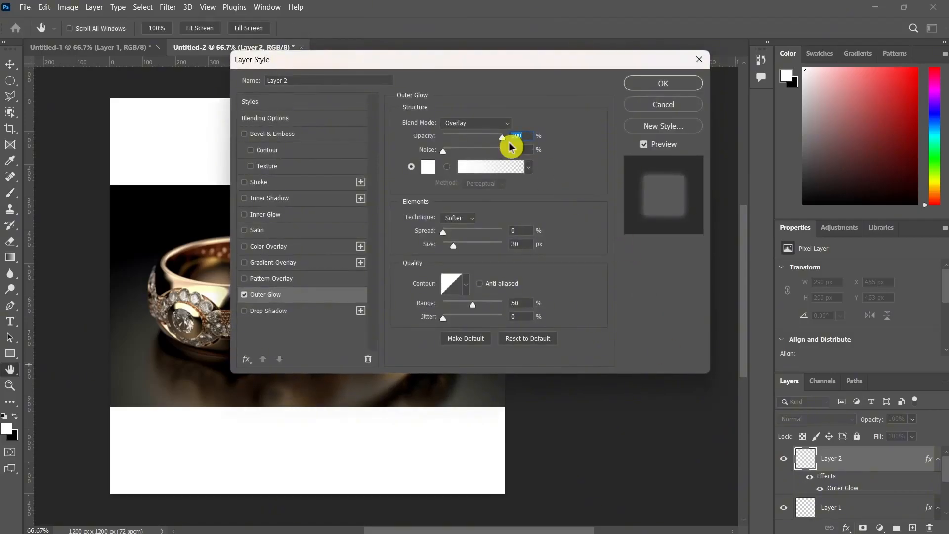
click(487, 123)
click(480, 273)
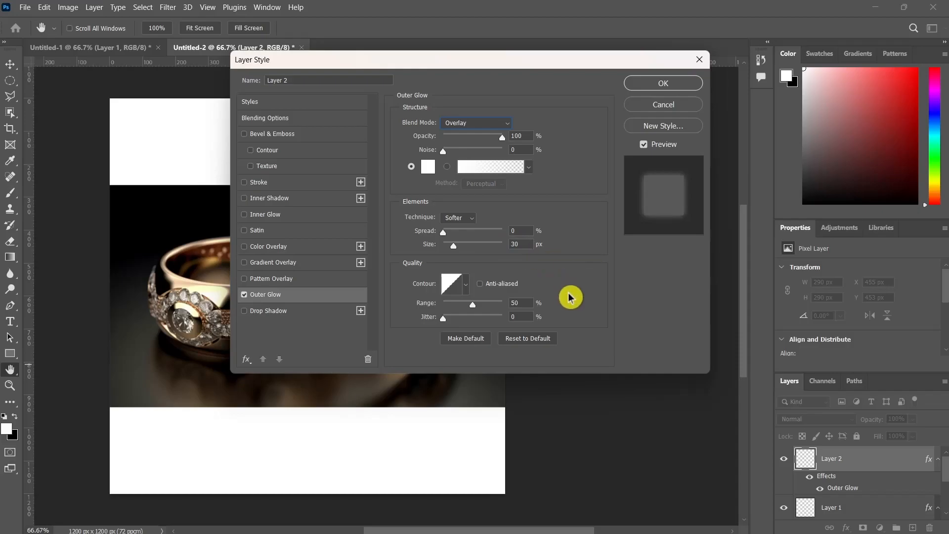
click(660, 84)
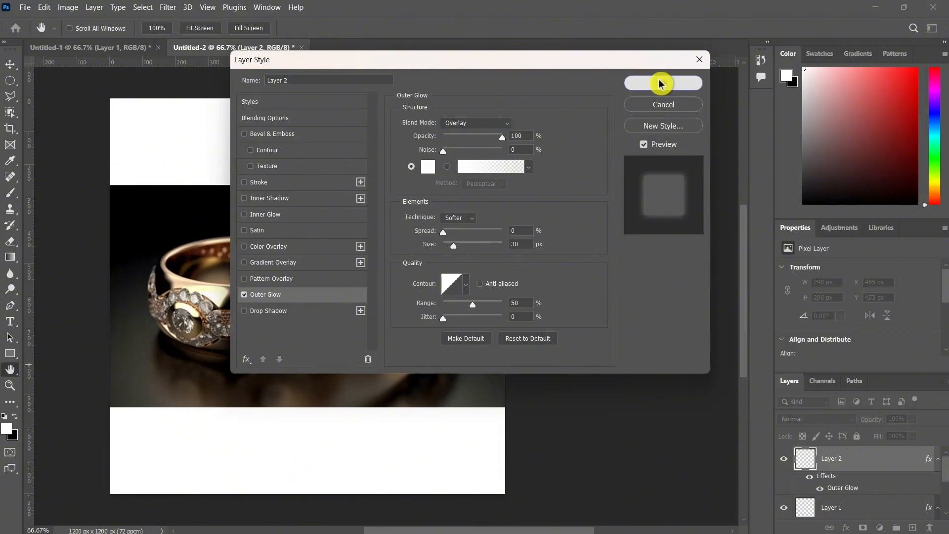
Stamp one white sparkle on the inner rim of the tilted ring, rotate it about -14° and enlarge it slightly.
key(b)
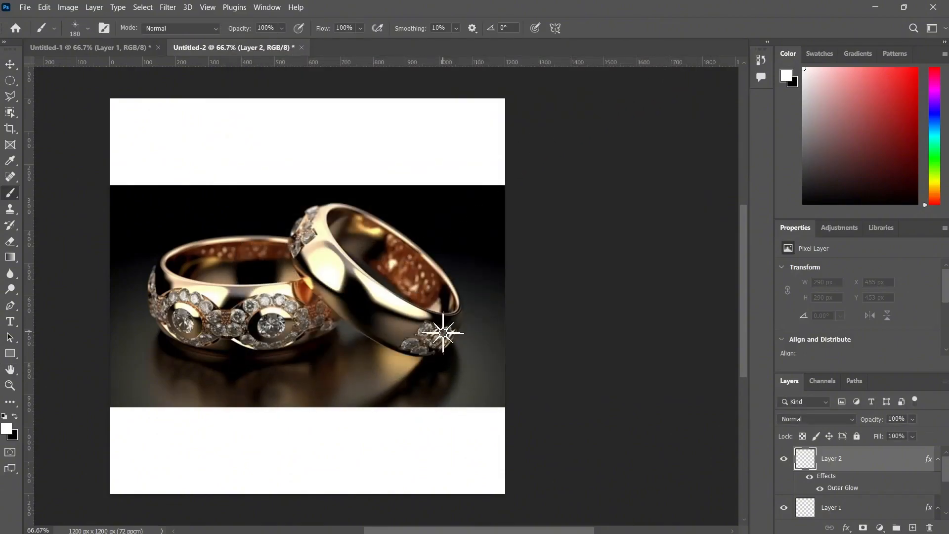
click(349, 253)
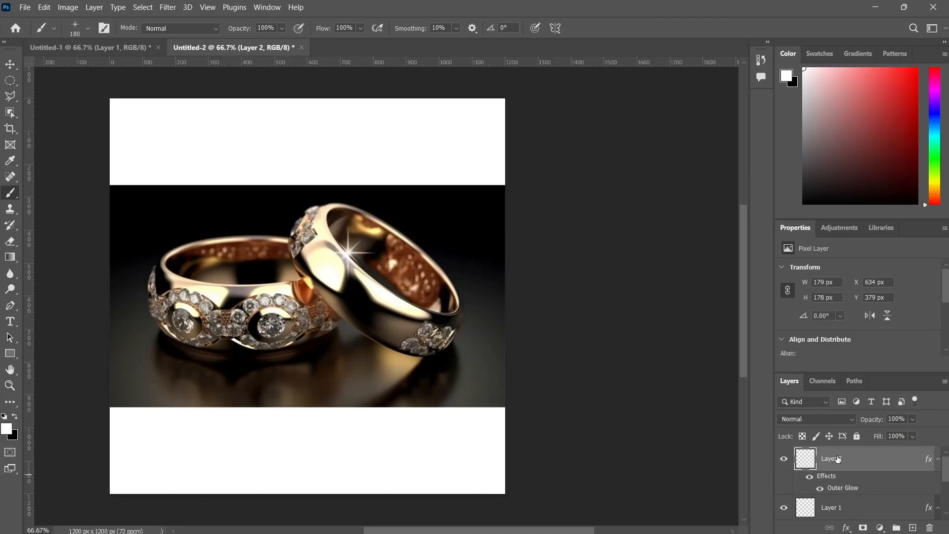
key(ctrl+t)
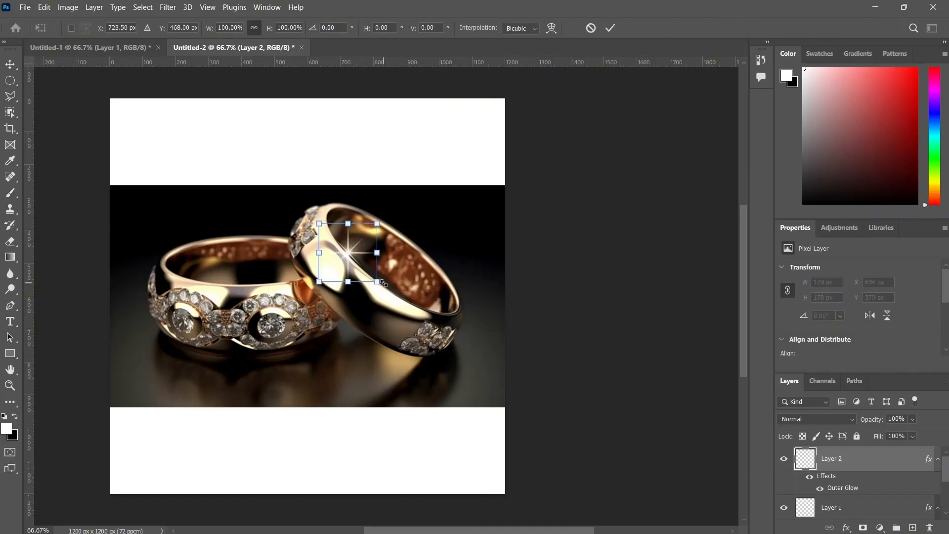
drag(393, 283, 412, 275)
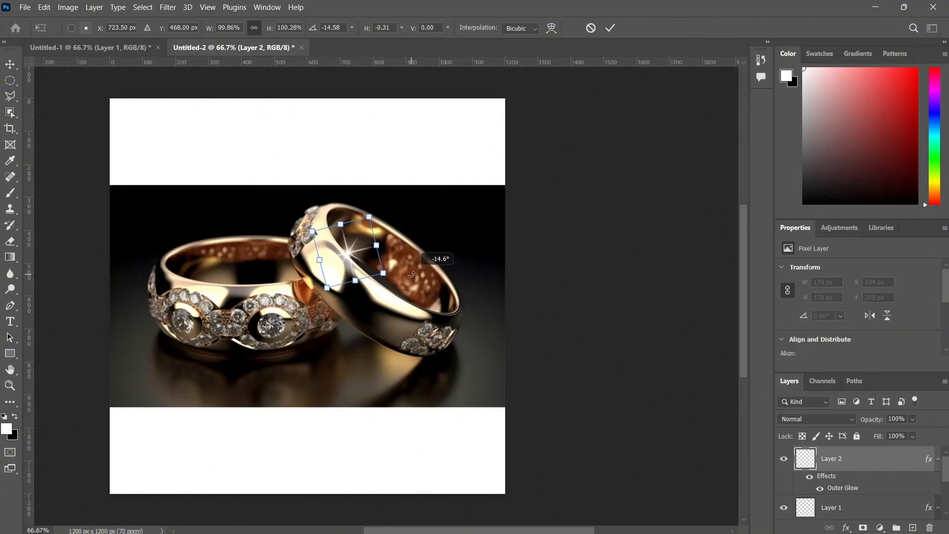
mouse_move(383, 273)
mouse_down()
mouse_move(399, 286)
mouse_move(372, 263)
mouse_up()
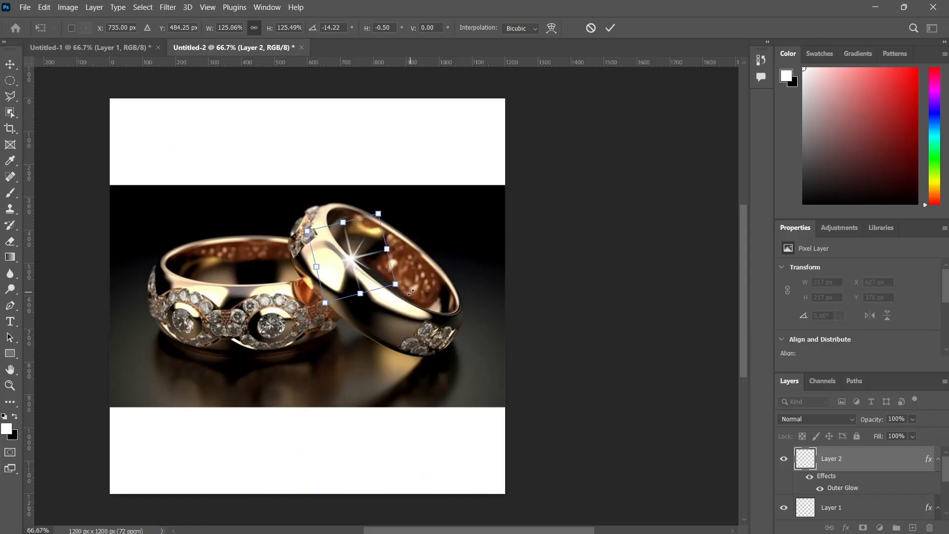
drag(412, 293, 416, 296)
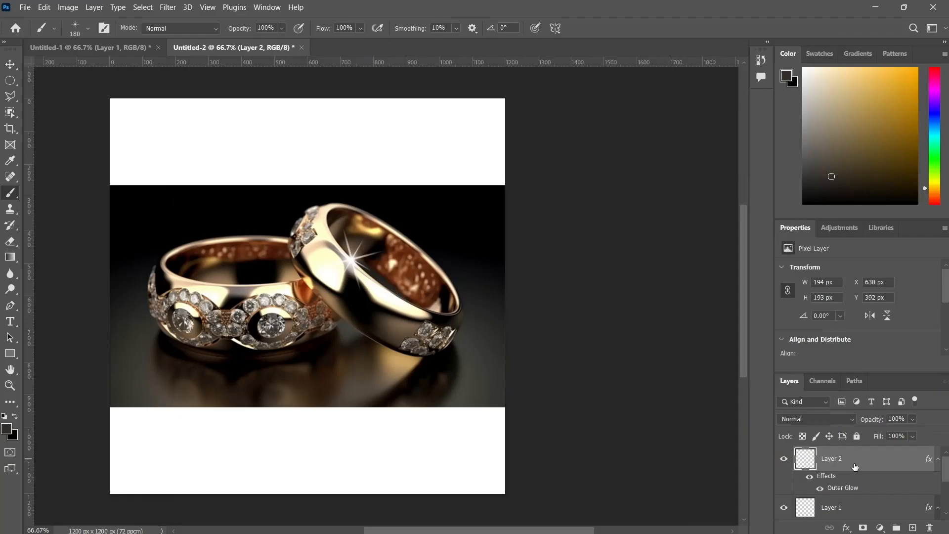
Duplicate Layer 2 together with its sparkle and Outer Glow effect.
key(ctrl+j)
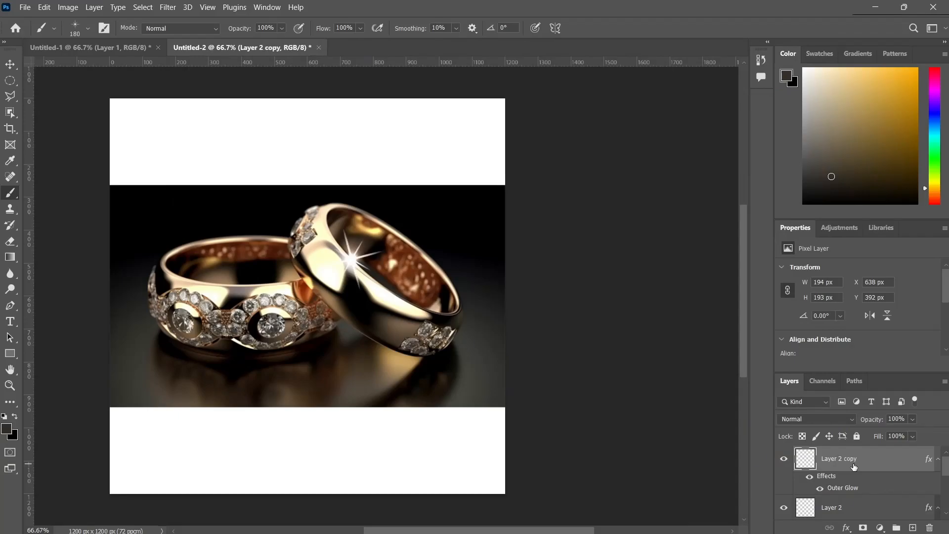
scroll(858, 460, down, 2)
scroll(858, 459, up, 2)
scroll(858, 460, down, 1)
scroll(858, 460, up, 1)
scroll(858, 460, down, 1)
scroll(858, 460, up, 1)
Set the foreground colour to white (ffffff).
click(15, 417)
click(15, 418)
click(7, 429)
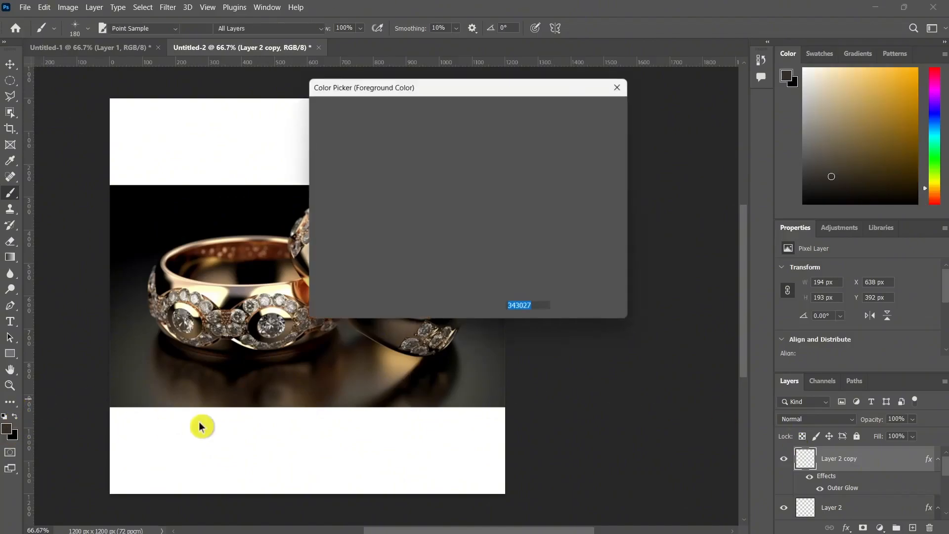
drag(356, 241, 311, 114)
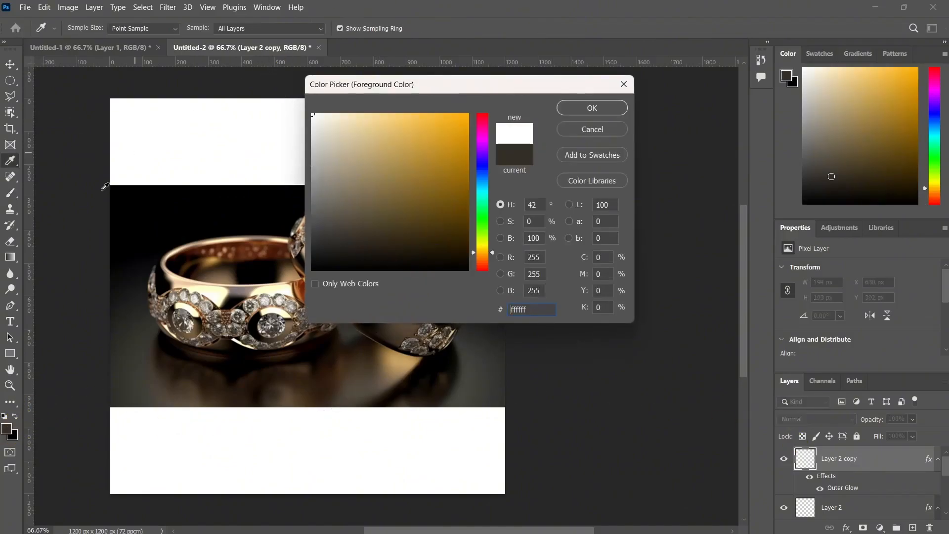
click(592, 108)
Add a second sparkle at the outer end of the tilted ring, scaled to about 82% and rotated about -15°.
key(b)
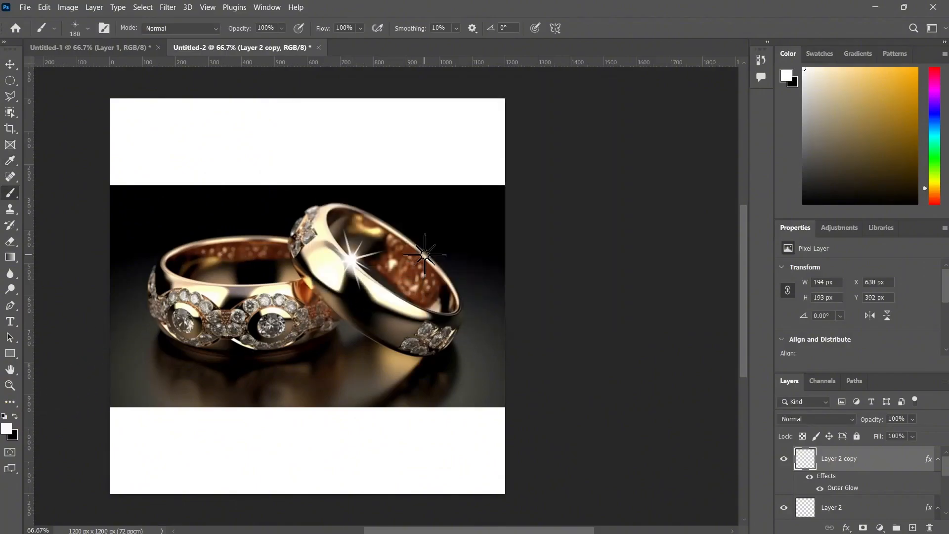
click(424, 255)
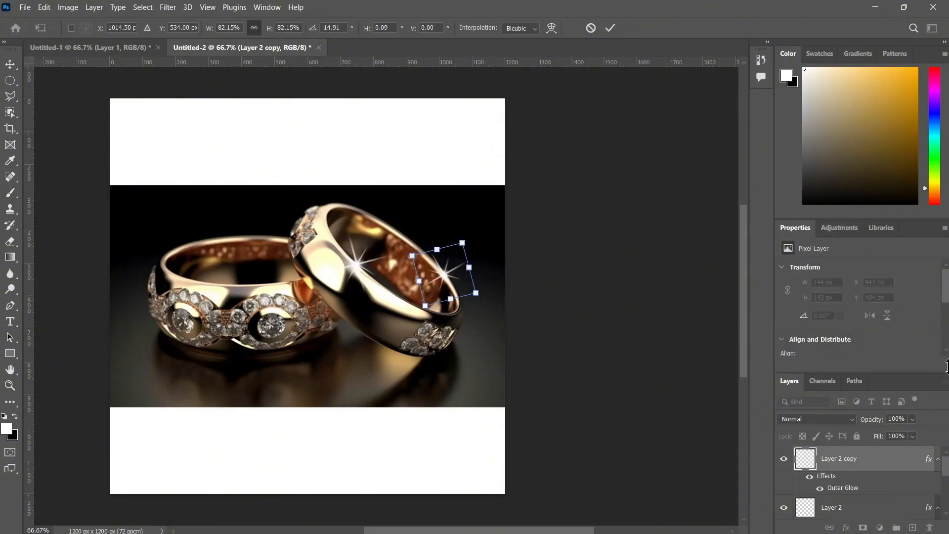
key(Return)
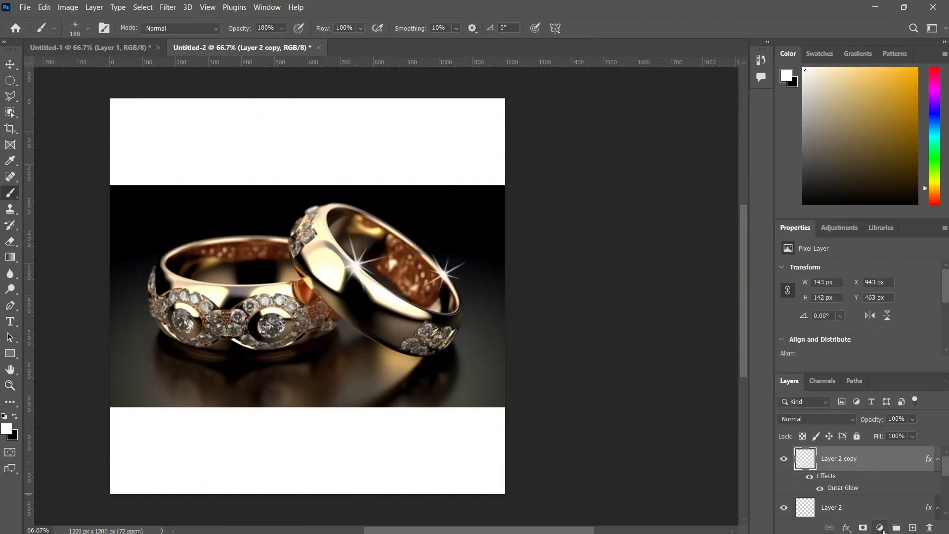
Add a Solid Color fill layer in black (000000) above Layer 2 copy.
click(881, 528)
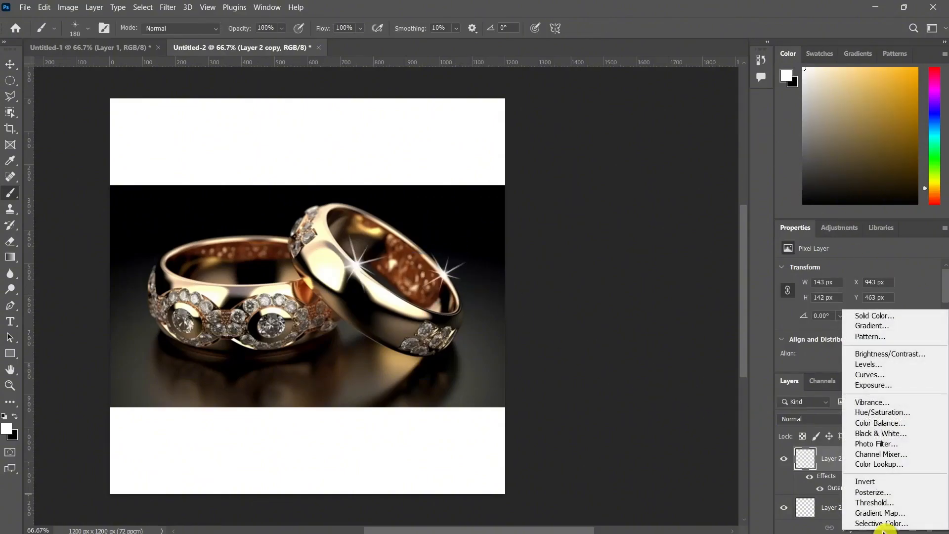
click(884, 315)
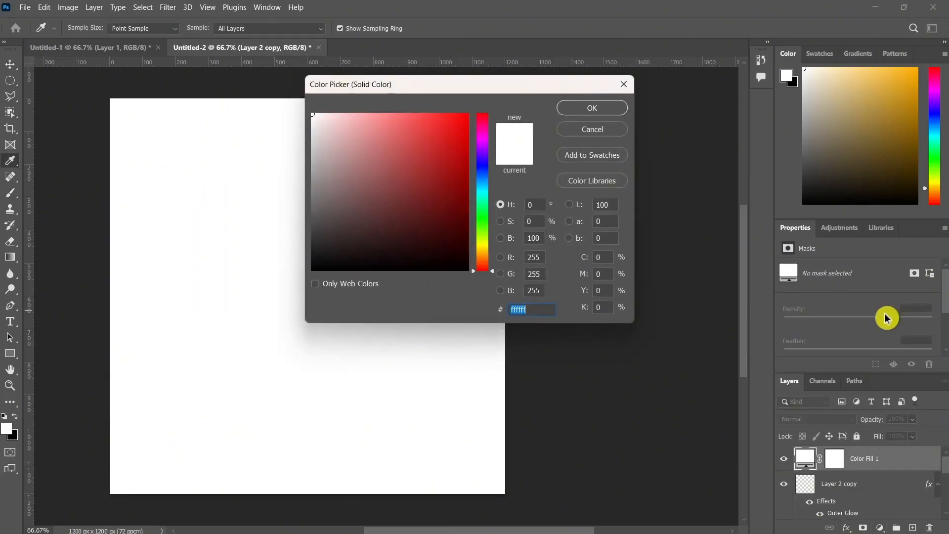
text(000000)
click(607, 109)
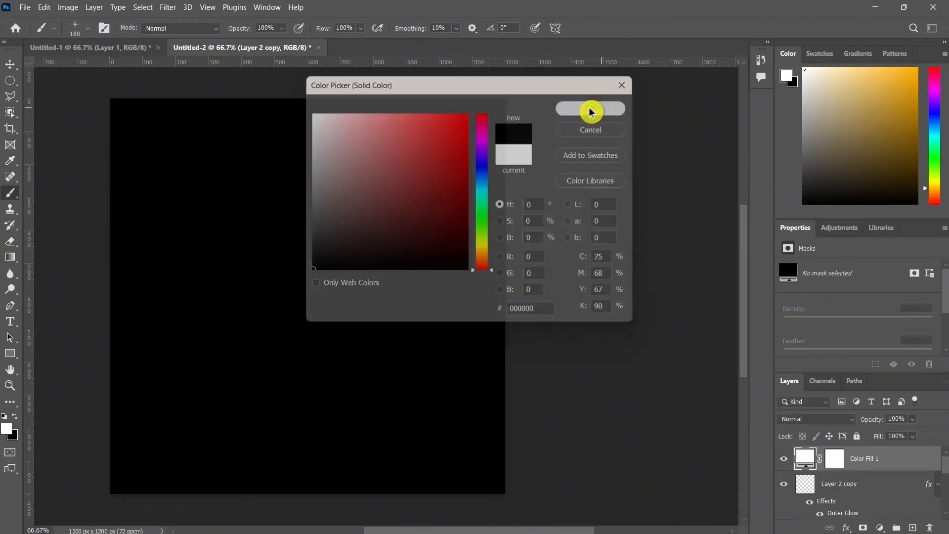
key(b)
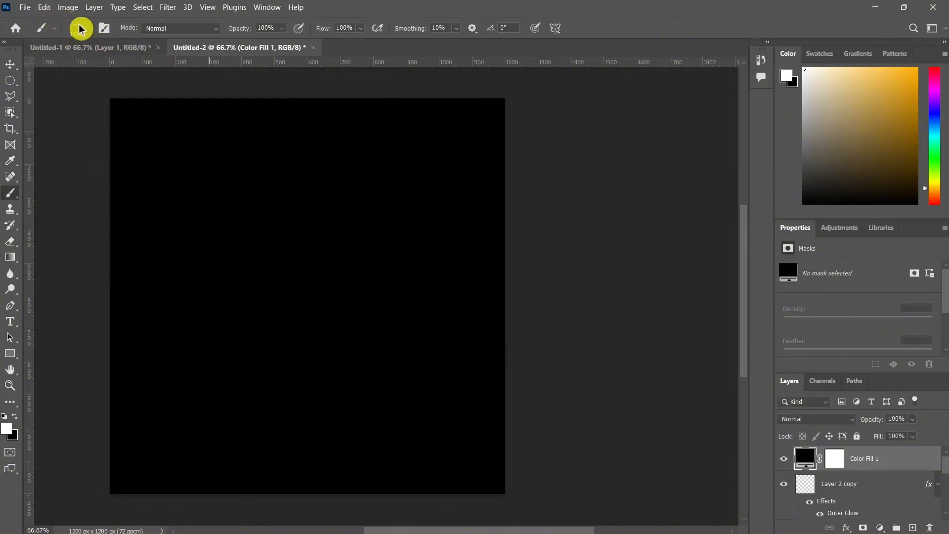
Convert the black fill layer to a smart object and apply a Movie Prime Lens Flare at 100% brightness.
click(167, 8)
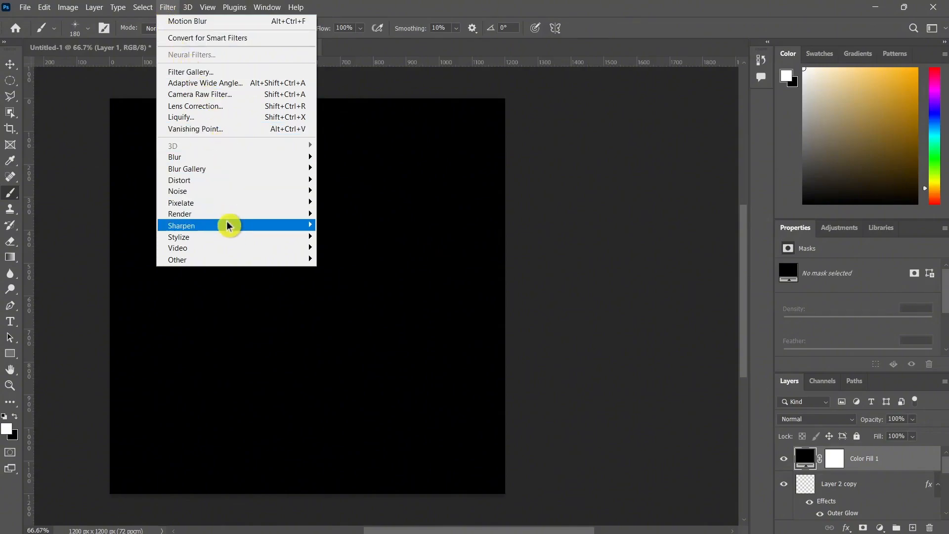
mouse_move(234, 215)
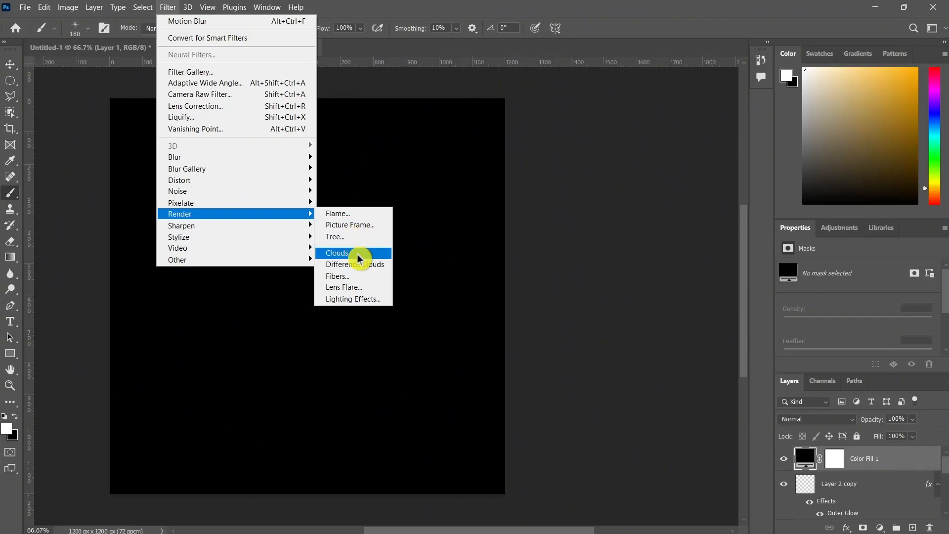
click(362, 287)
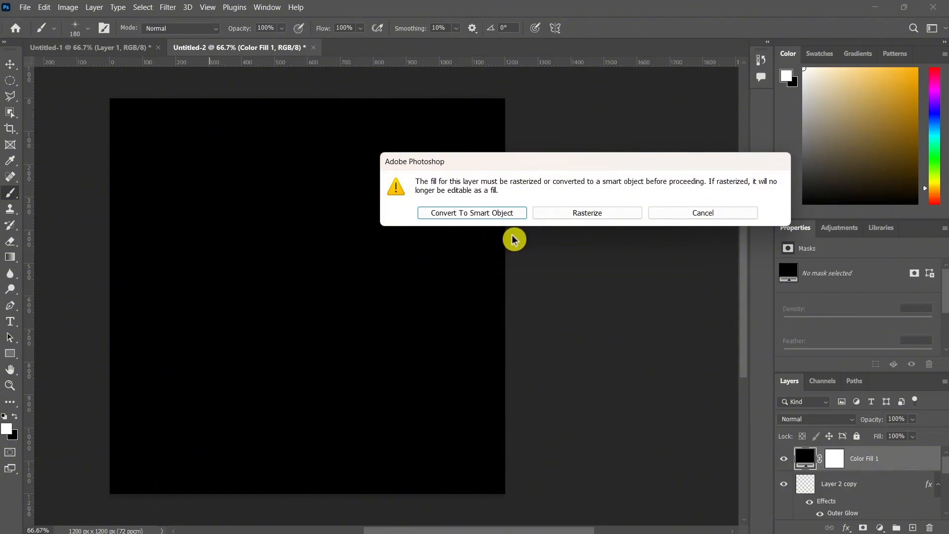
click(507, 216)
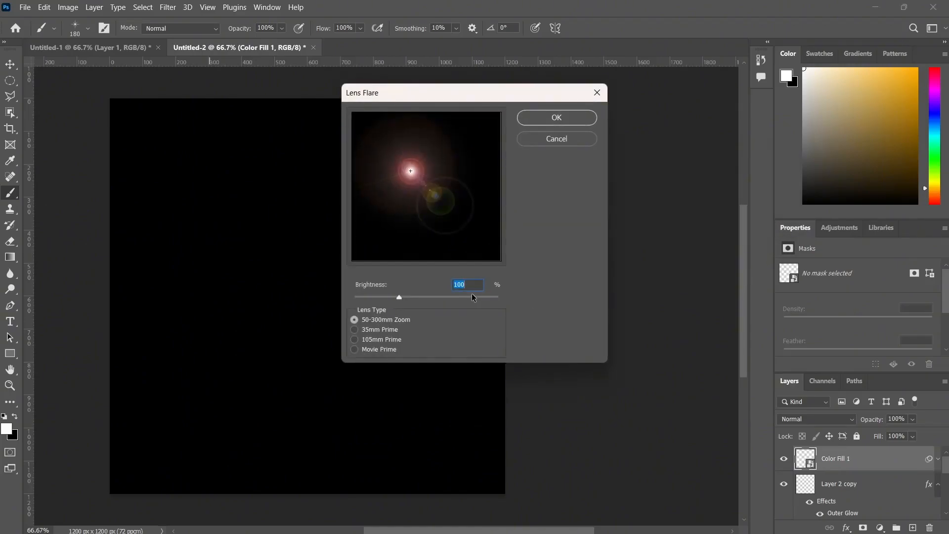
text(100)
click(363, 349)
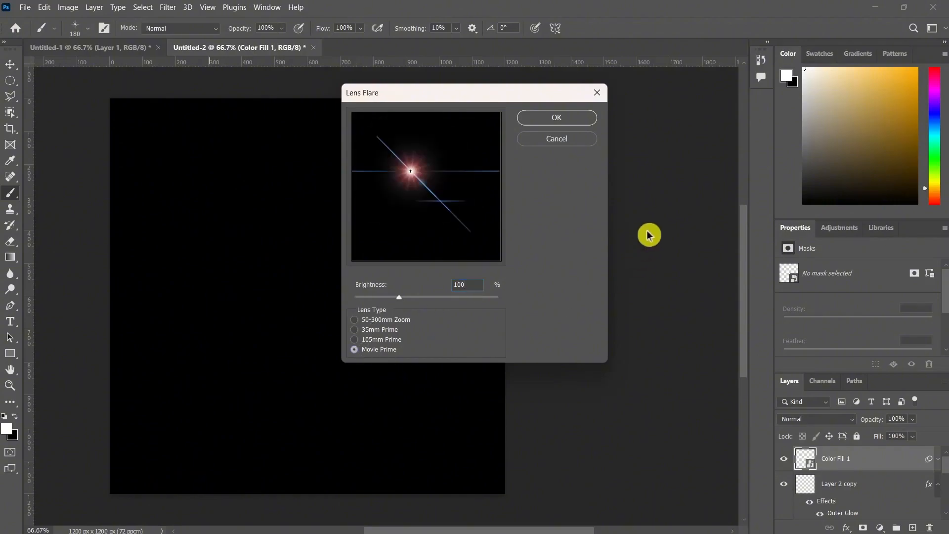
click(583, 117)
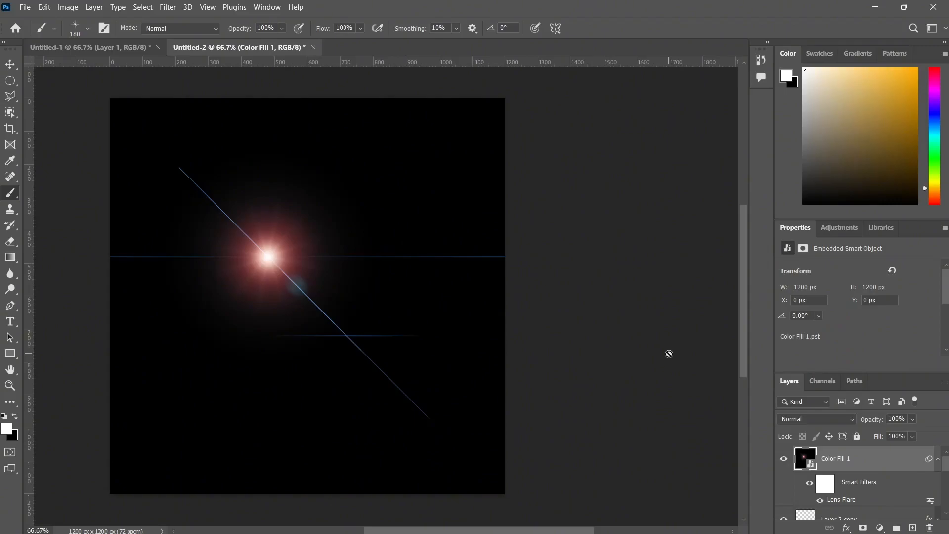
Set the blend mode of the lens flare layer Color Fill 1 to Screen.
right_click(858, 465)
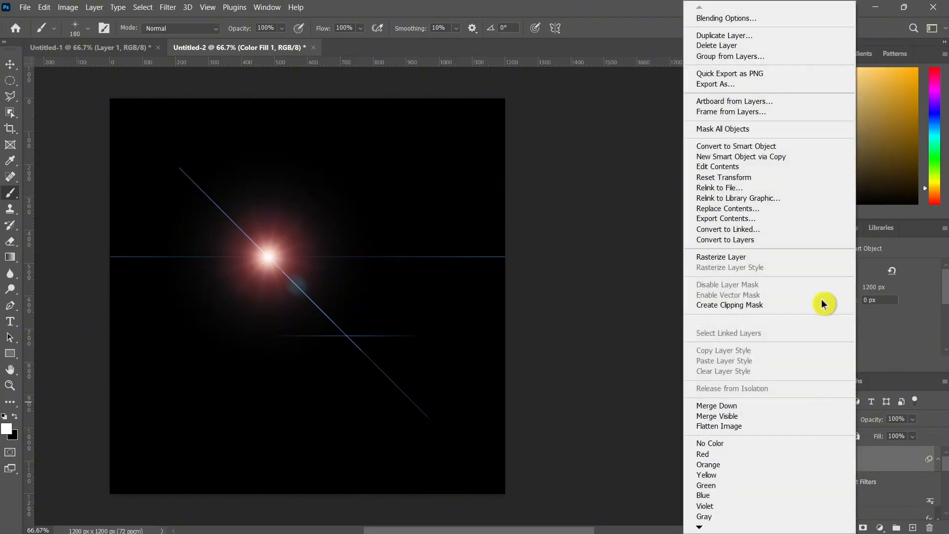
click(786, 20)
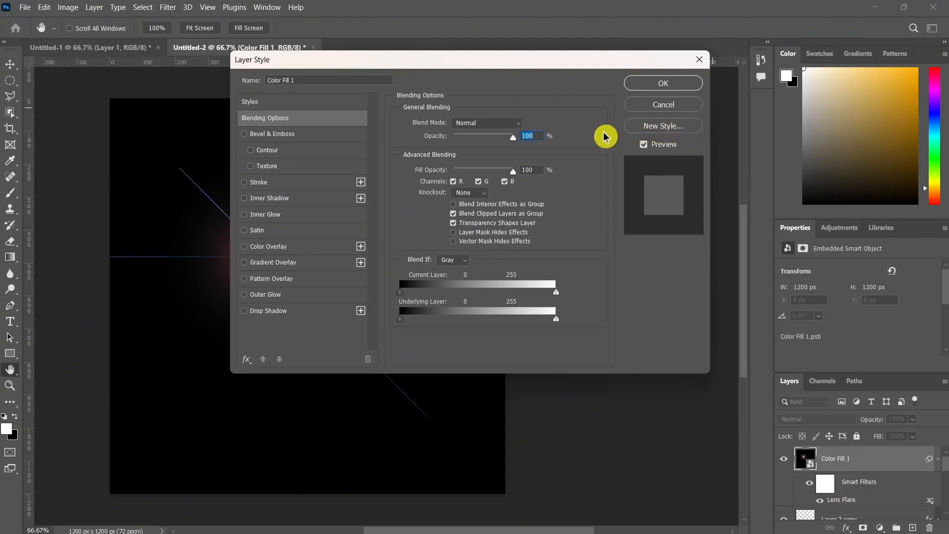
click(498, 123)
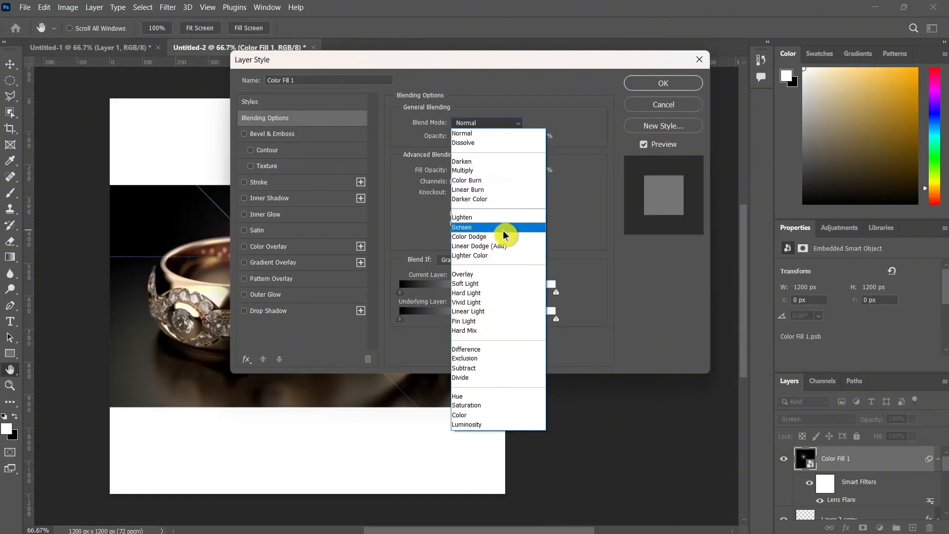
click(502, 228)
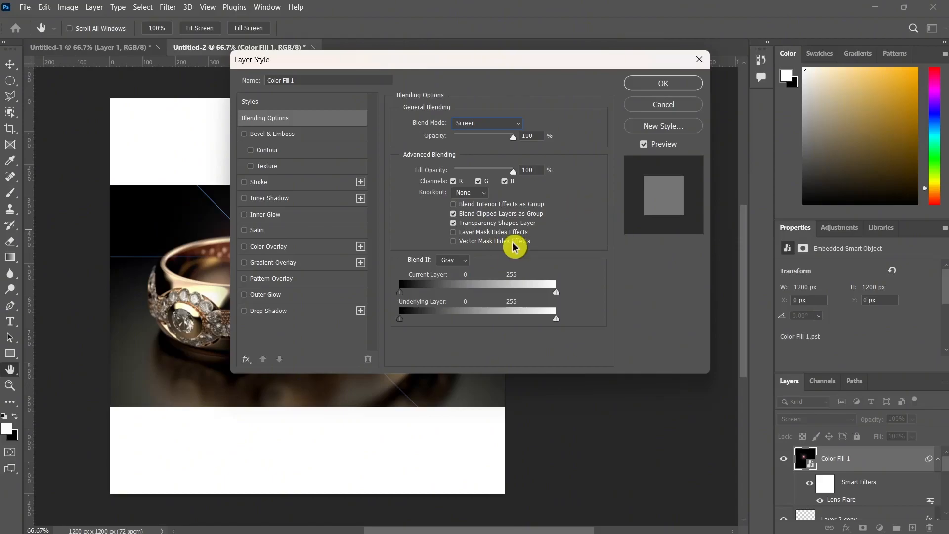
click(672, 84)
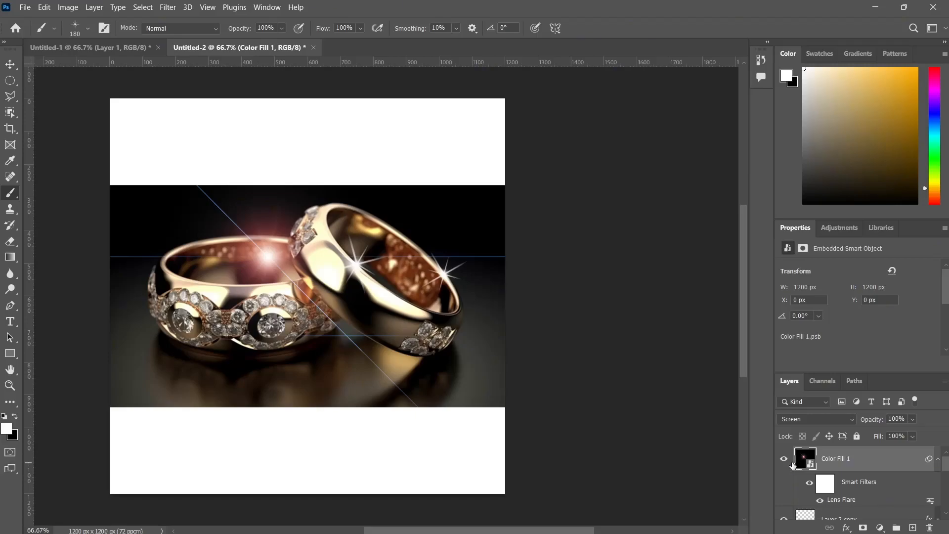
Move the lens flare layer to about X 220 px, Y 5 px, placing the flare over the tilted ring's first sparkle.
key(x)
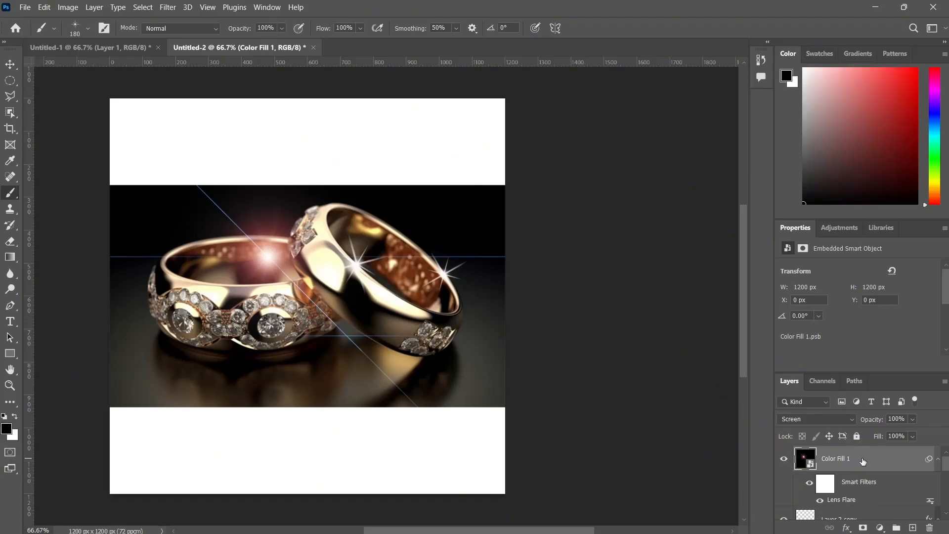
key(ctrl+t)
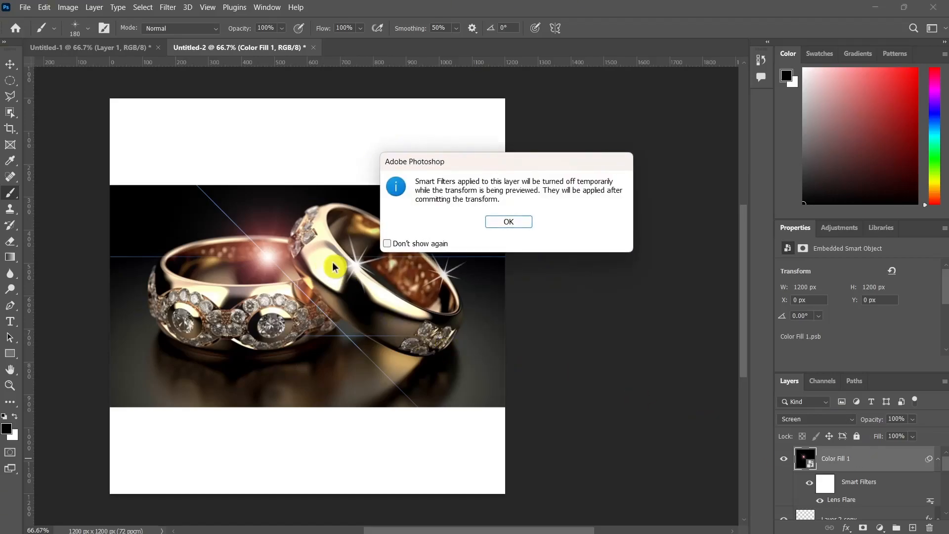
click(510, 222)
drag(309, 319, 382, 321)
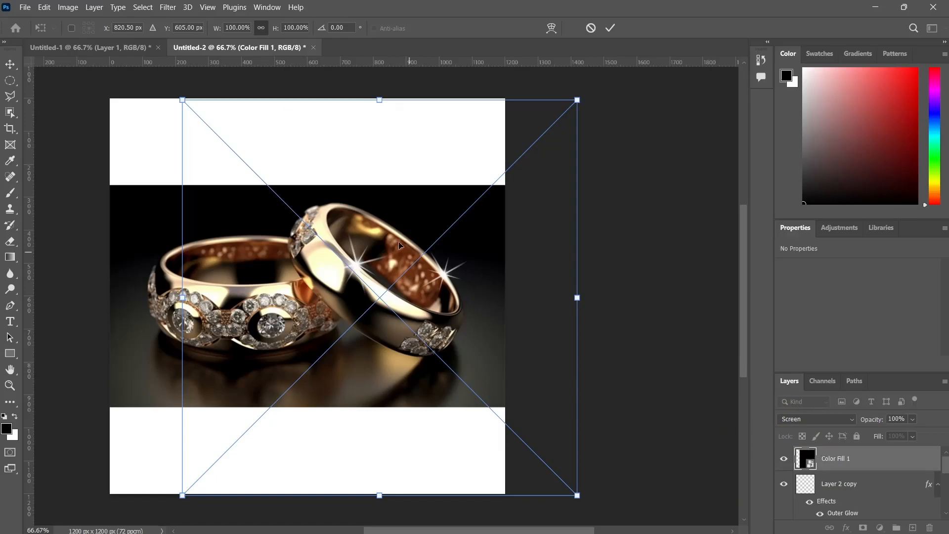
click(611, 27)
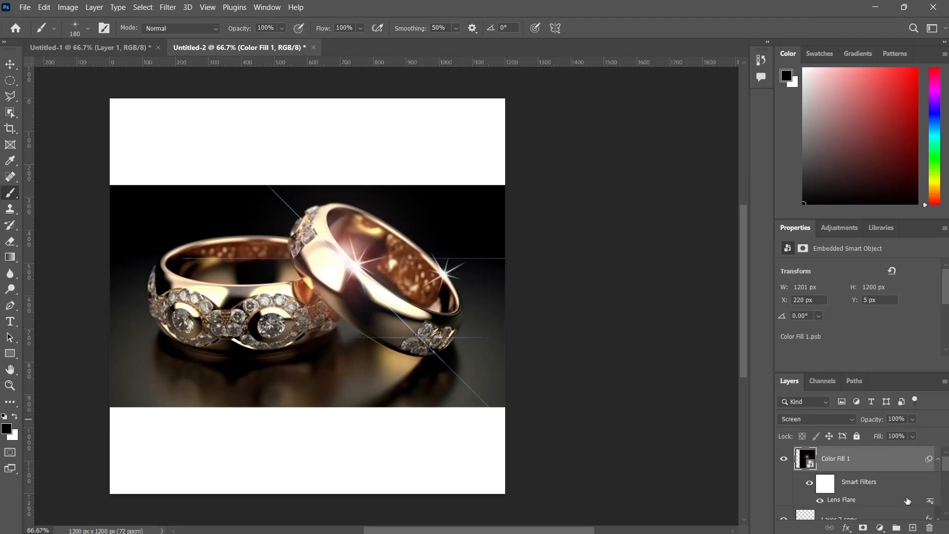
Move the Color Fill 1 lens flare layer to about X 279 px, Y 41 px, centring the flare on the tilted ring's first sparkle.
key(ctrl+t)
click(501, 221)
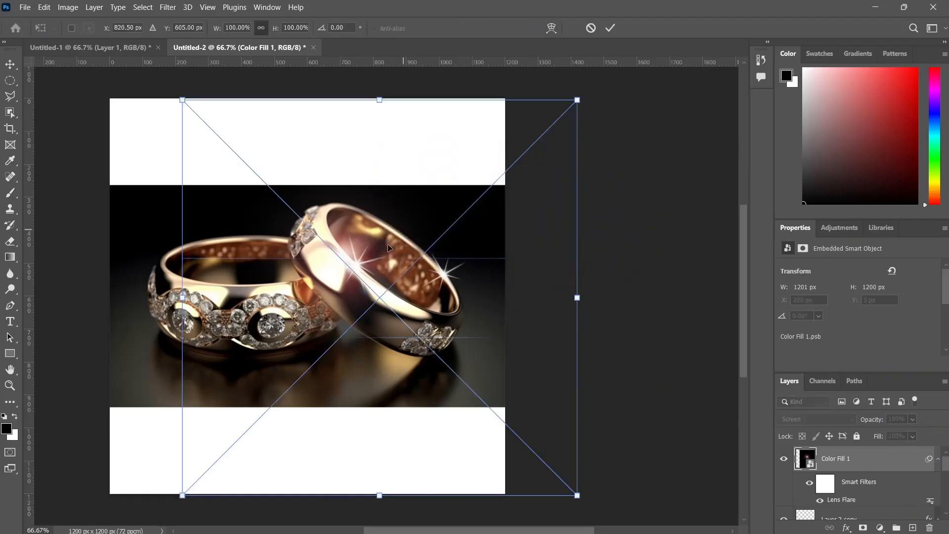
drag(378, 296, 388, 297)
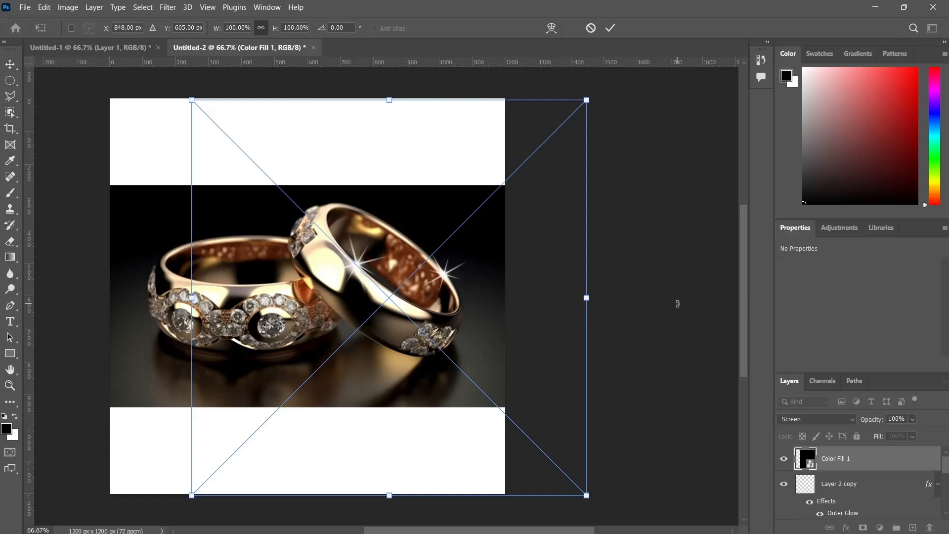
click(610, 28)
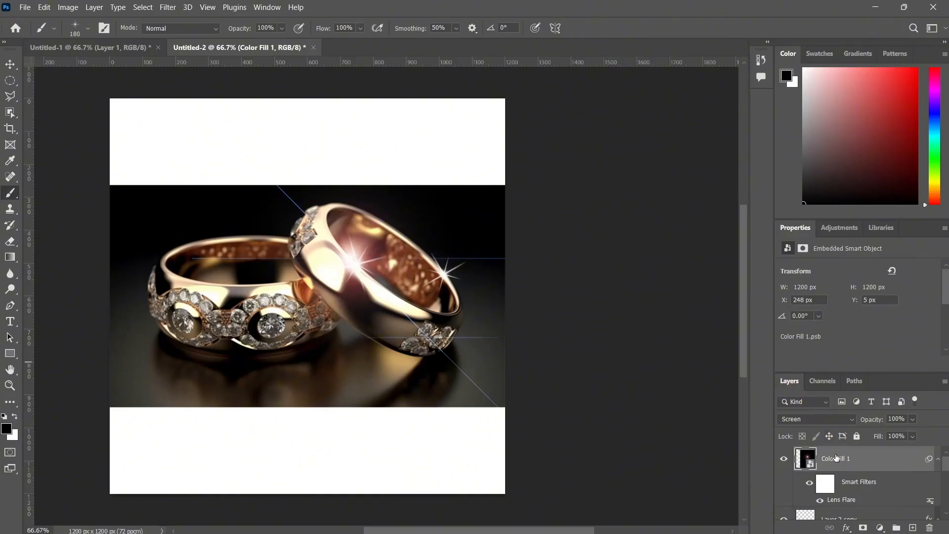
key(ctrl+t)
click(507, 225)
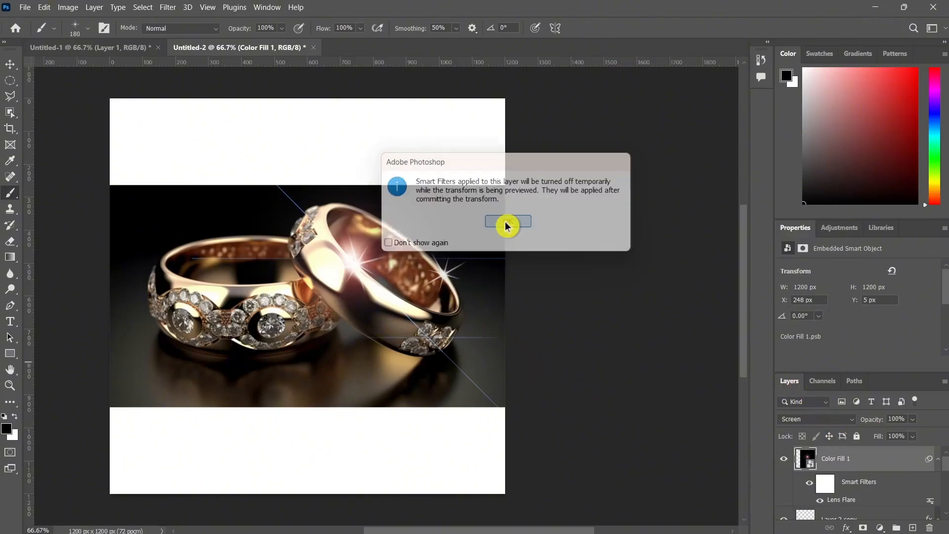
drag(386, 248, 389, 270)
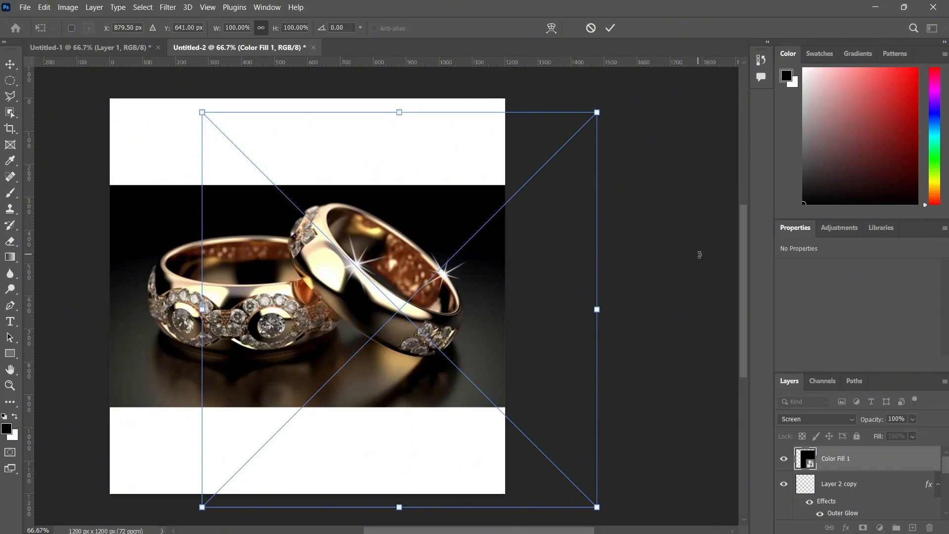
key(Return)
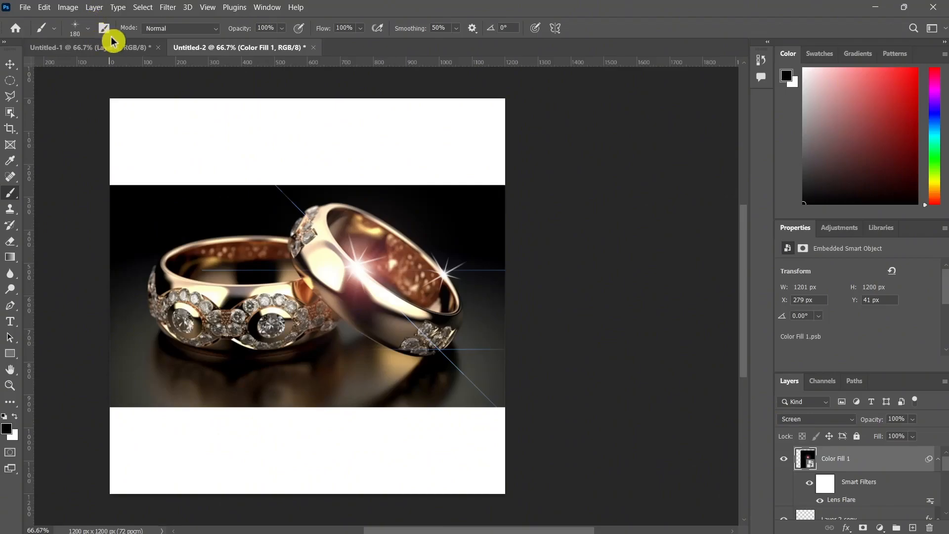
Add a white layer mask to the Color Fill 1 lens flare layer and make the mask active for painting.
click(863, 528)
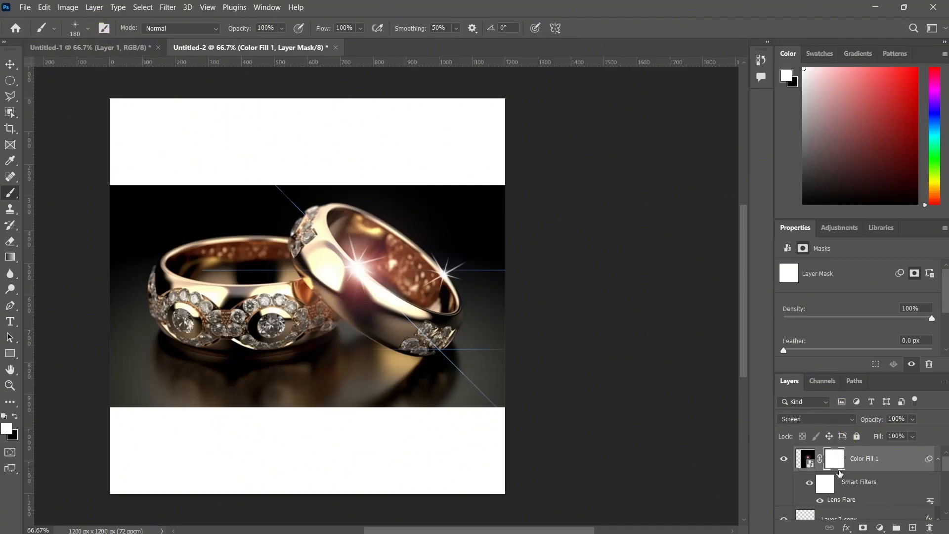
click(838, 471)
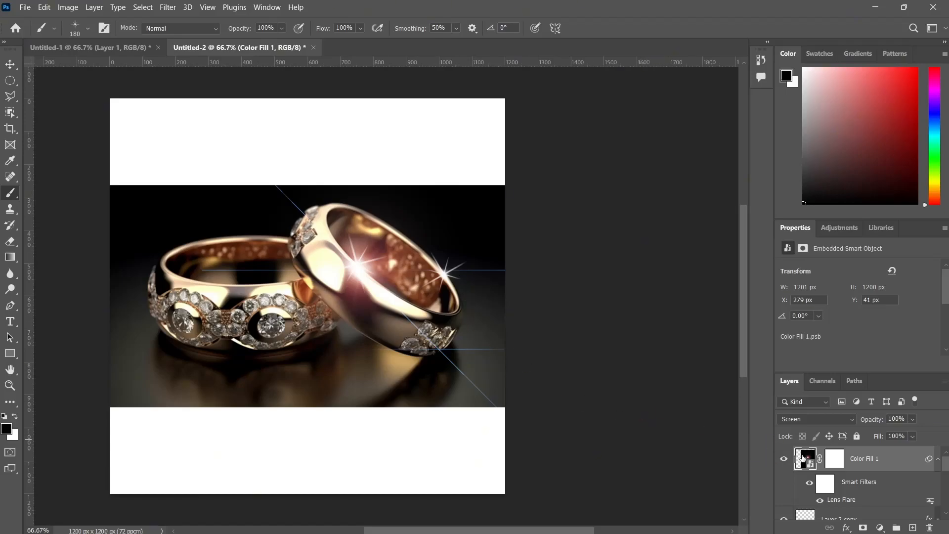
click(838, 461)
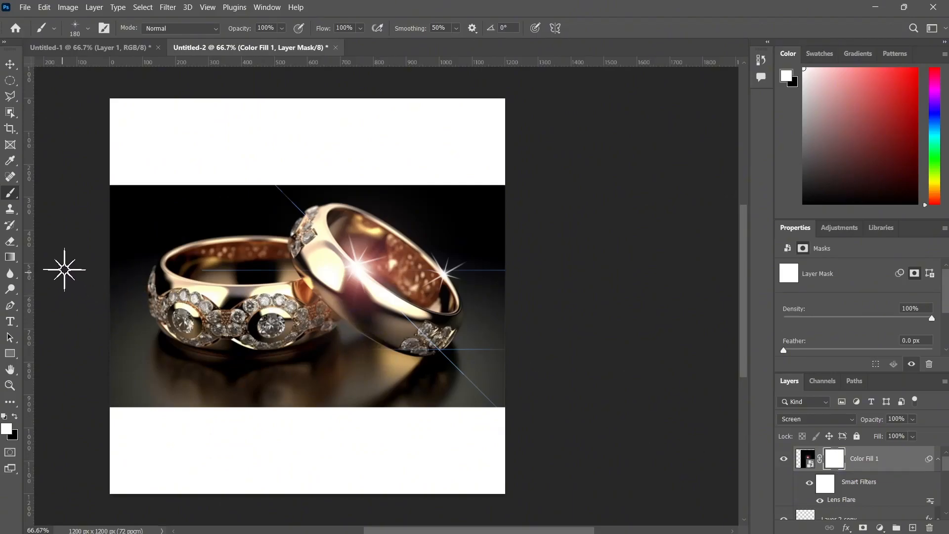
Paint black on the Color Fill 1 mask with the 180 px sparkle brush to hide the flare's stray blue streaks around the rings.
right_click(20, 202)
click(58, 192)
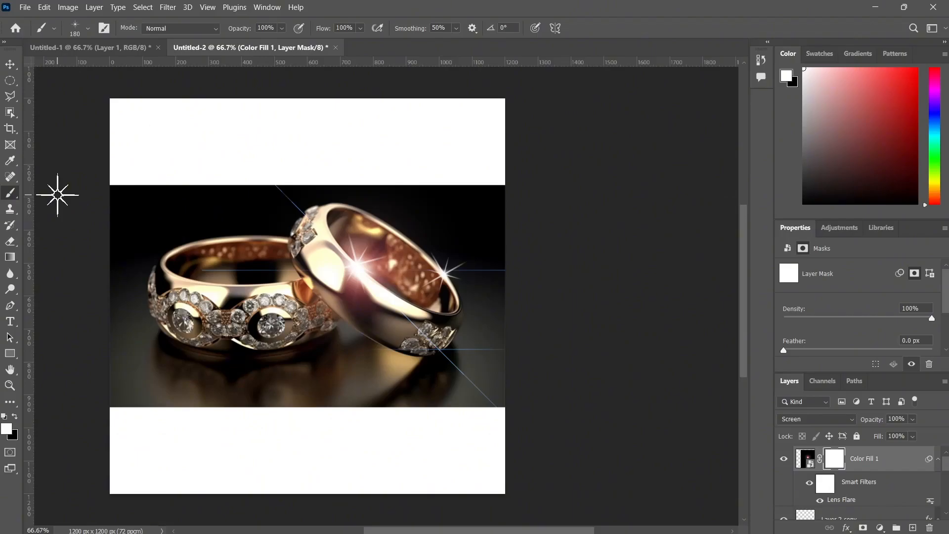
right_click(58, 195)
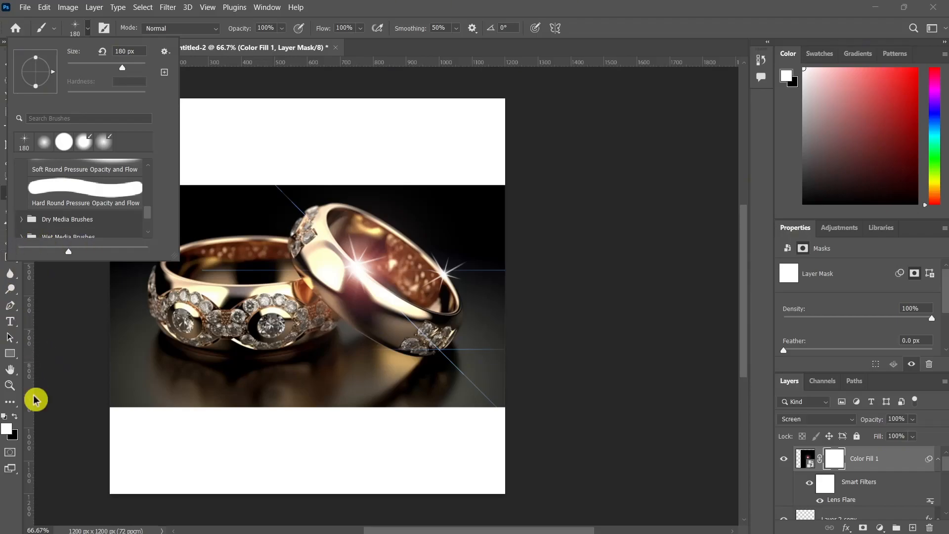
click(14, 419)
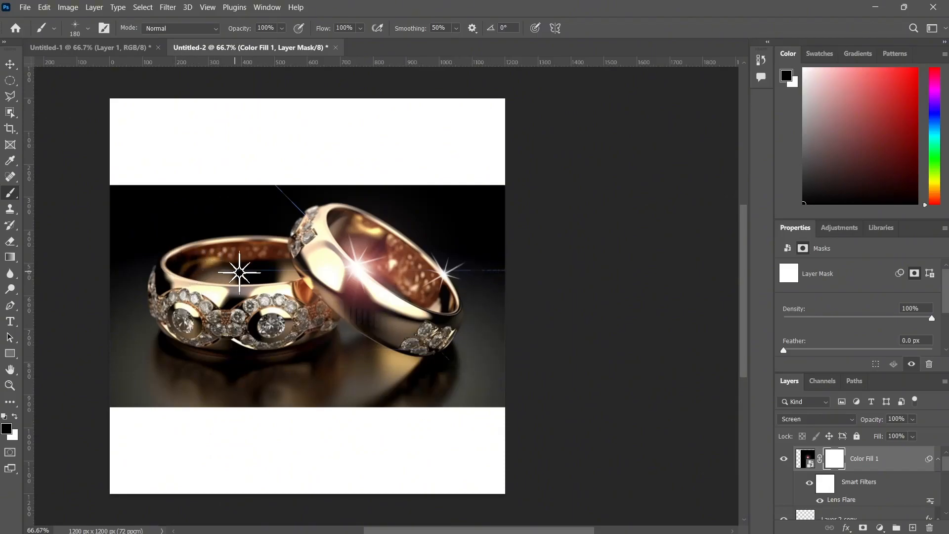
mouse_move(288, 272)
mouse_down()
mouse_move(280, 196)
mouse_move(309, 203)
mouse_up()
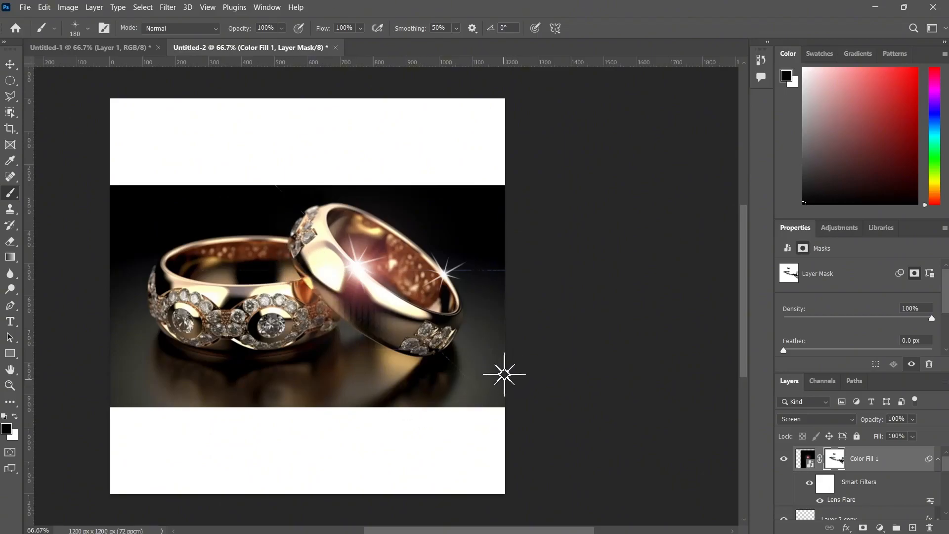
Set the brush flow to 50% for painting on the lens flare mask.
click(349, 28)
text(50)
key(Return)
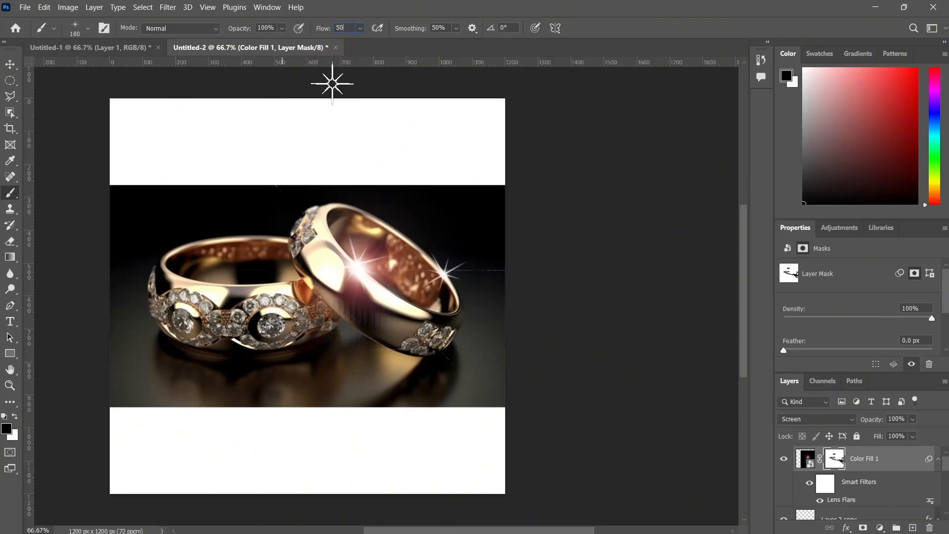